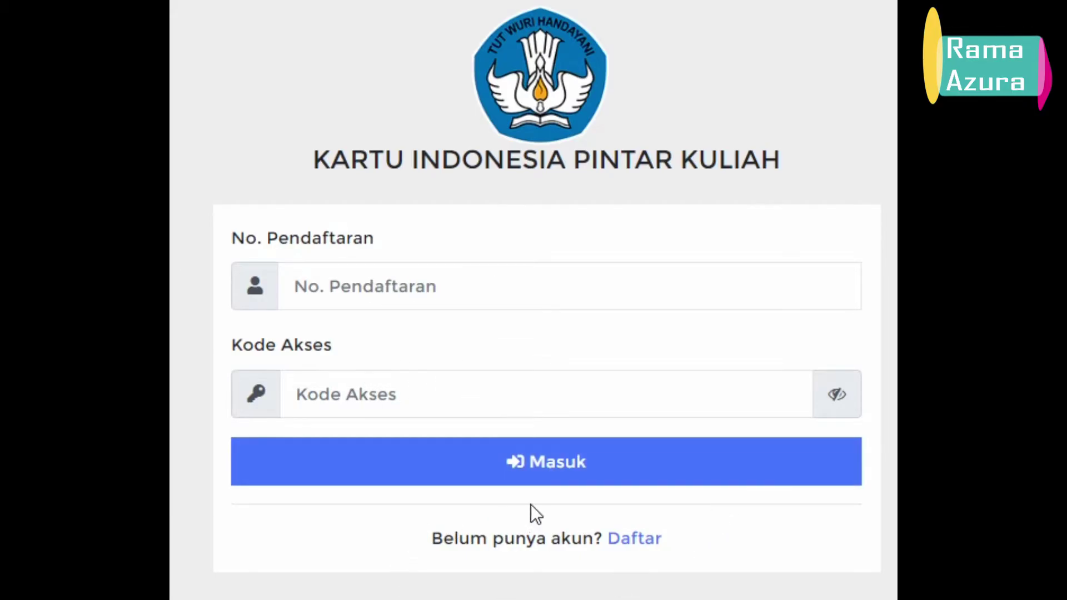
- Open the new account registration form from the KIP Kuliah student login page
{"action": "scroll", "coordinate": [545, 571], "scroll_direction": "down", "scroll_amount": 2}
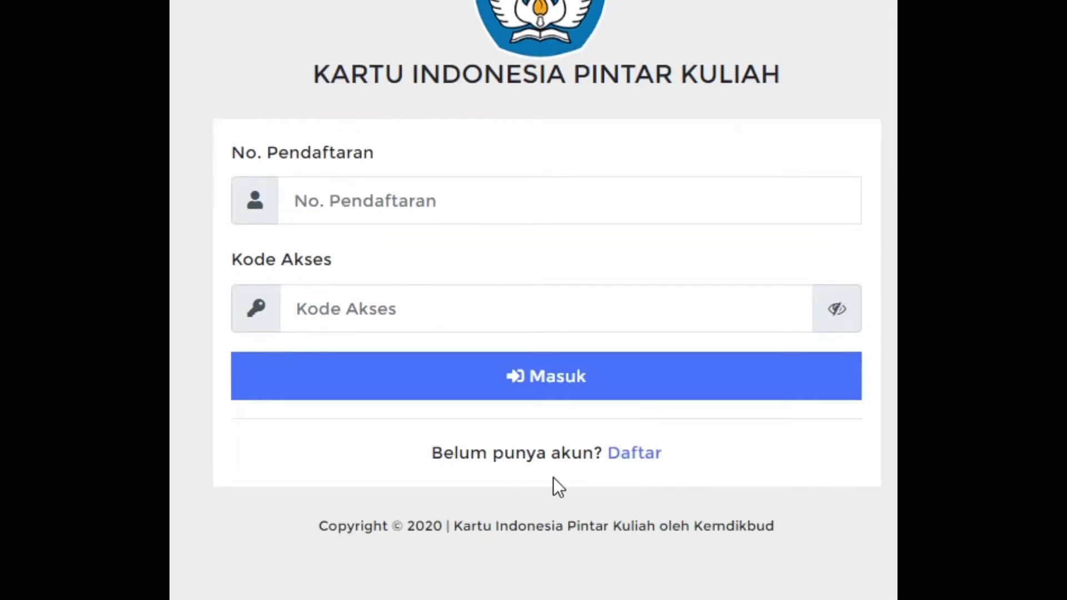
{"action": "left_click", "coordinate": [636, 453]}
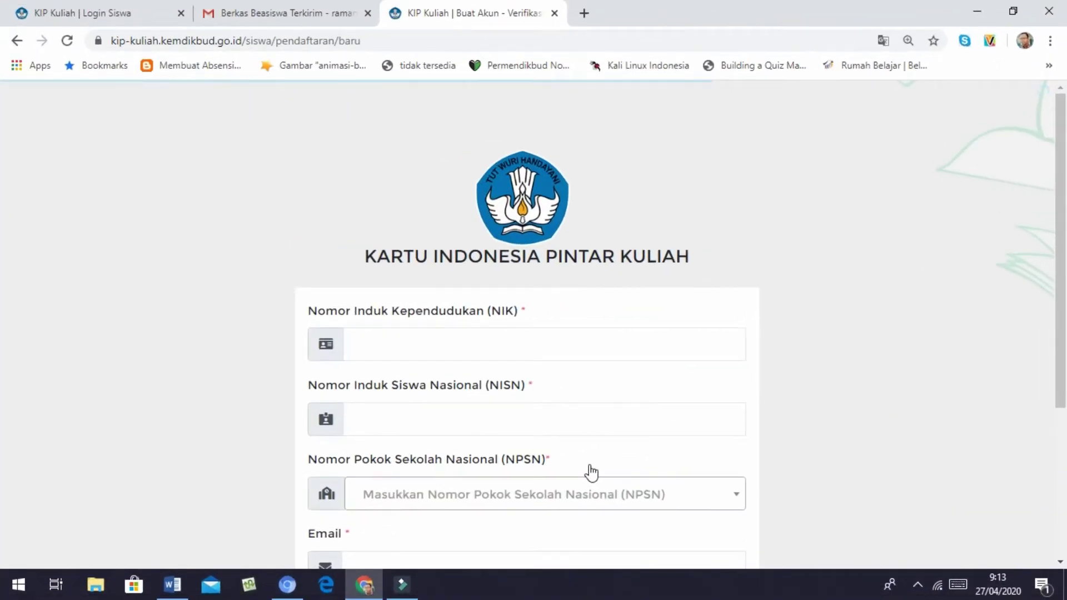
- Examine the NIK, NISN, NPSN and Email fields required to register a new account
{"action": "scroll", "coordinate": [587, 466], "scroll_direction": "down", "scroll_amount": 3}
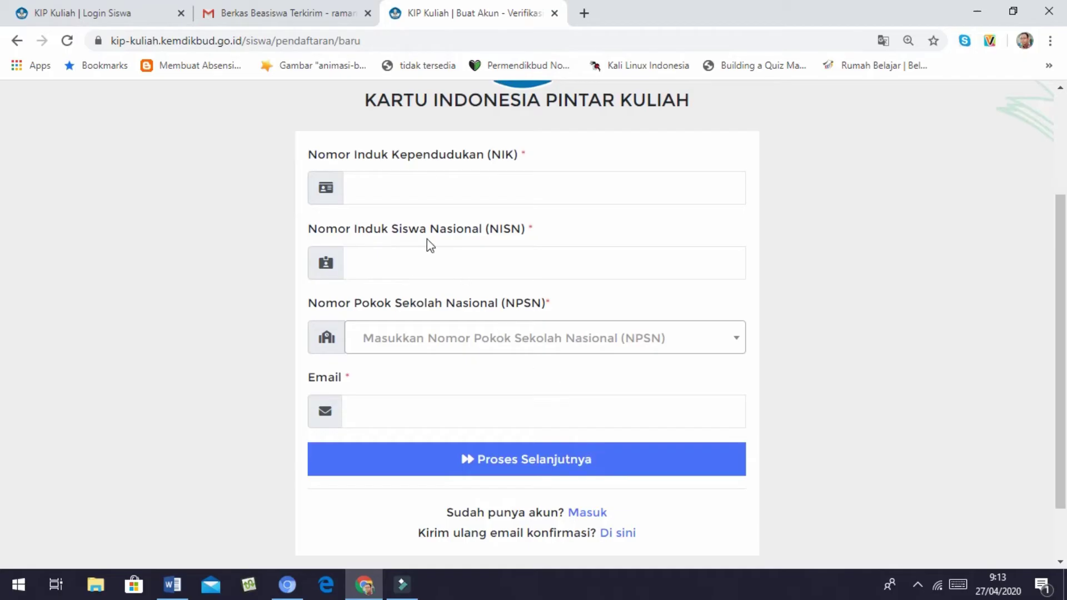
{"action": "left_click", "coordinate": [381, 184]}
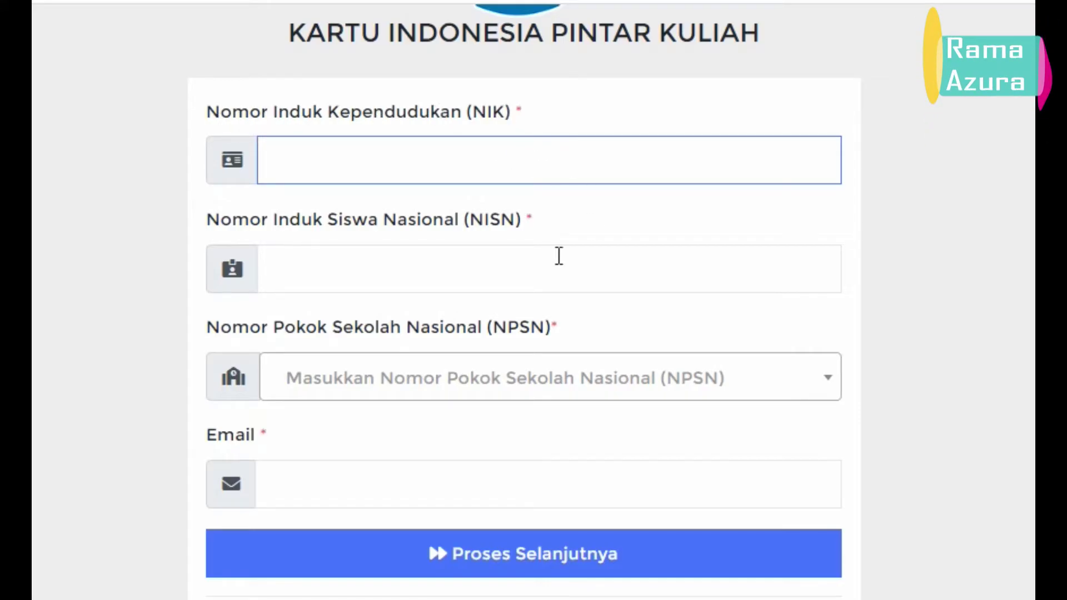
{"action": "left_click", "coordinate": [345, 269]}
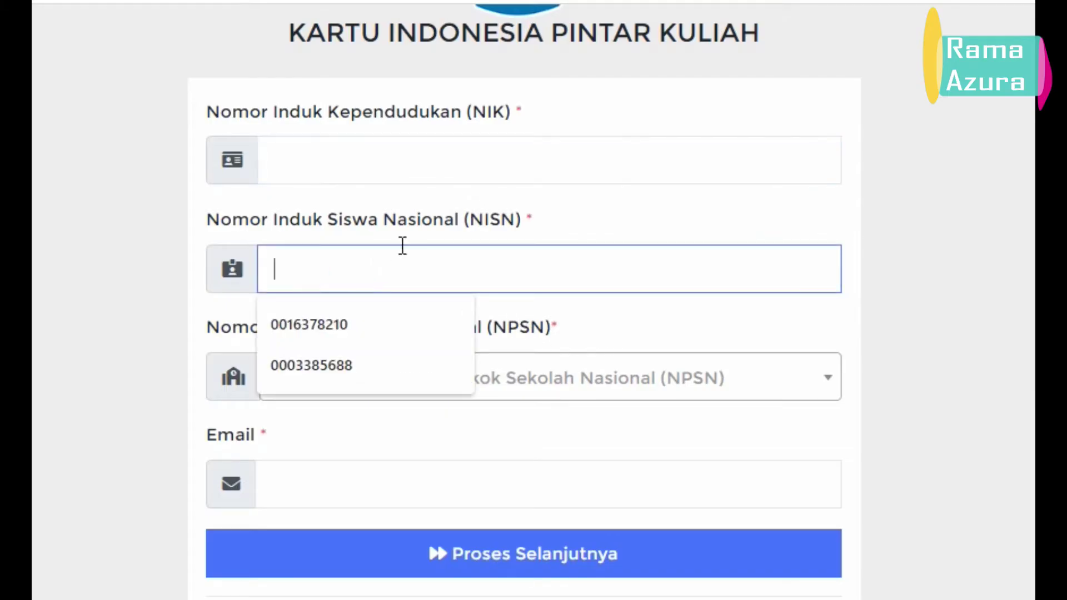
{"action": "left_click", "coordinate": [538, 228]}
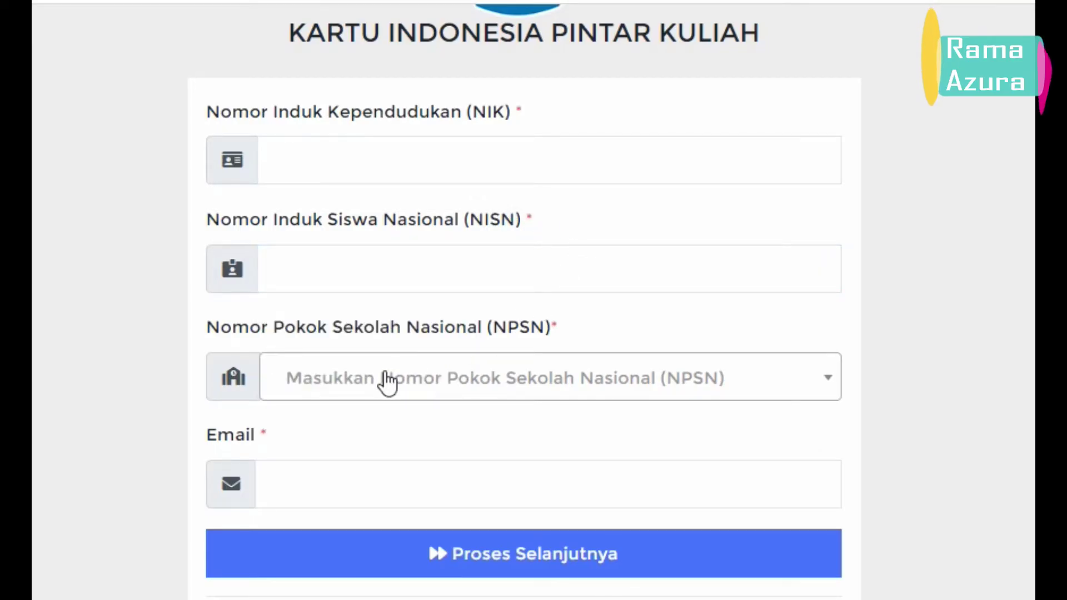
{"action": "left_click", "coordinate": [365, 389]}
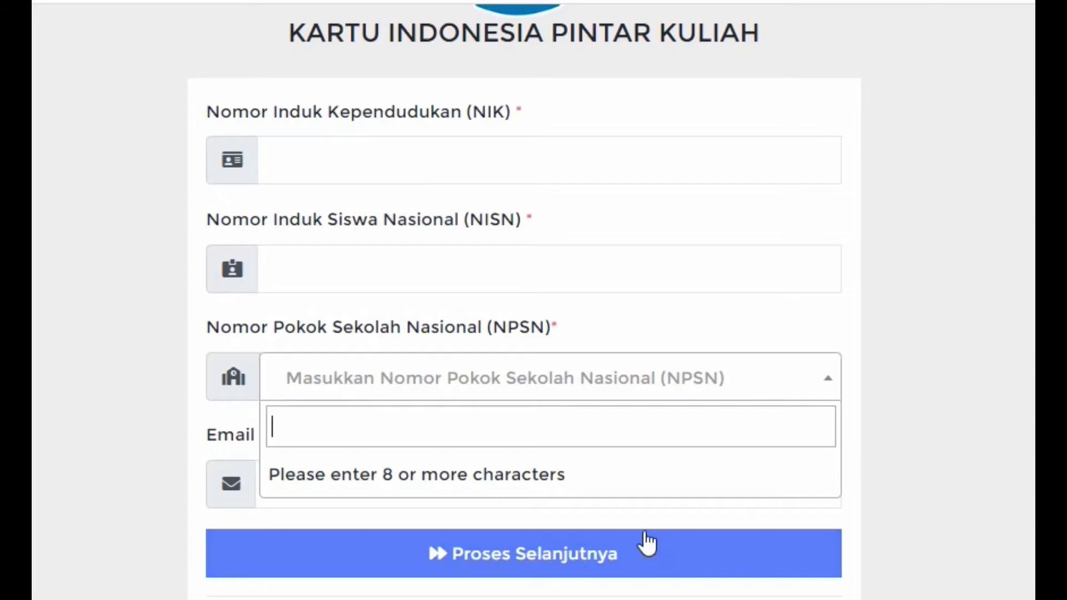
{"action": "left_click", "coordinate": [638, 513]}
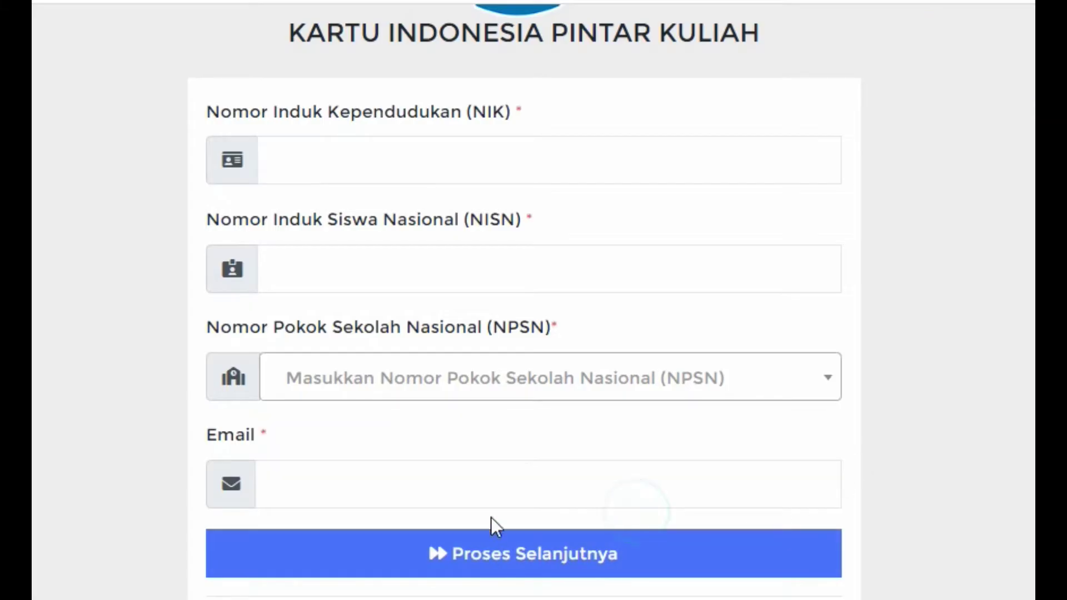
{"action": "left_click", "coordinate": [335, 503]}
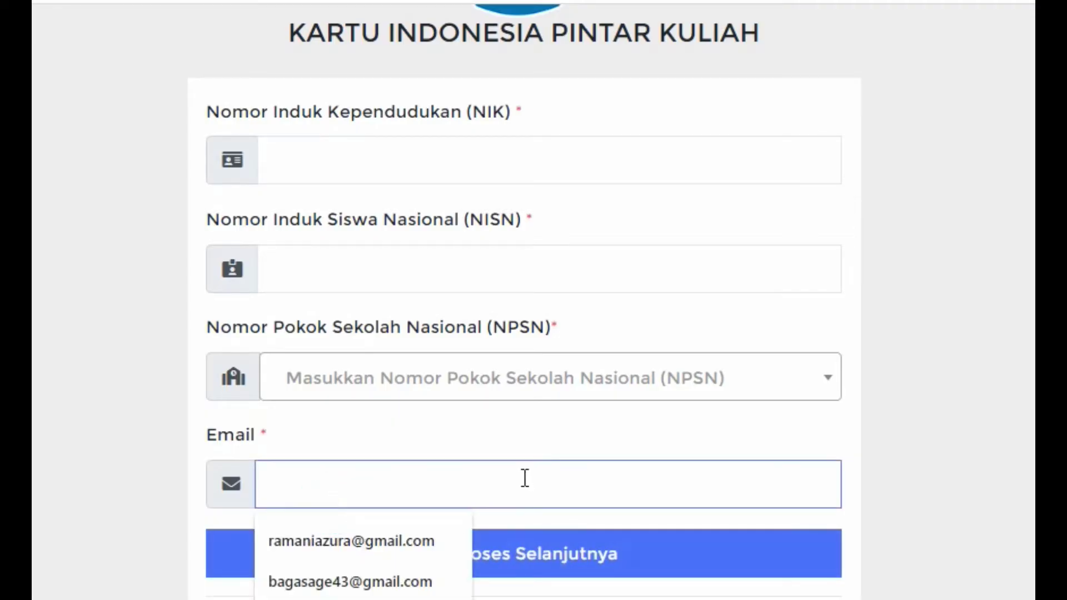
{"action": "left_click", "coordinate": [512, 437]}
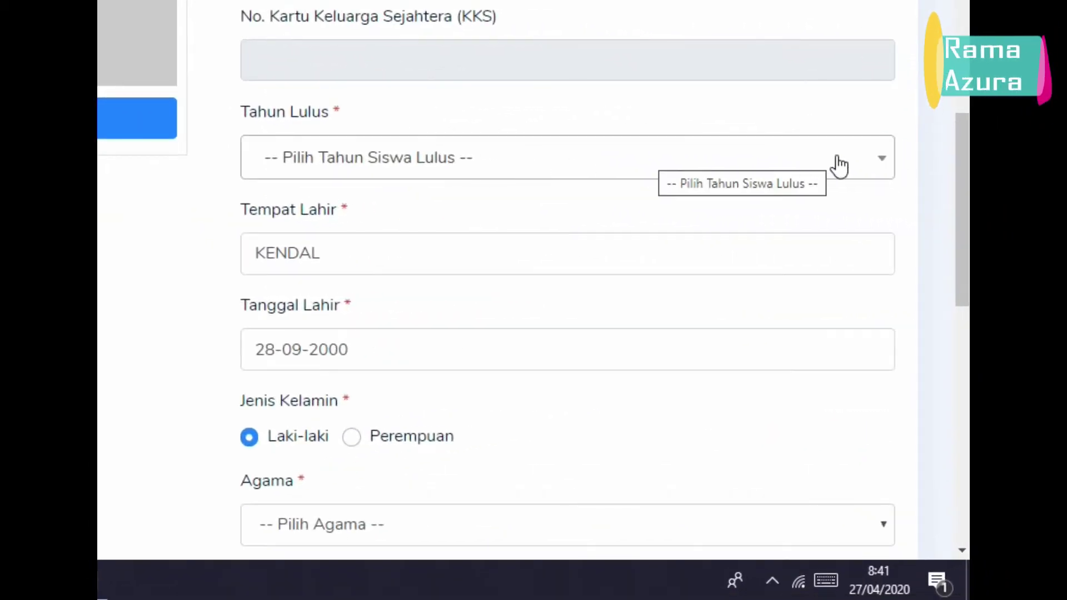
- Set the graduation year (Tahun Lulus) in the student biodata to 2018
{"action": "left_click", "coordinate": [877, 162]}
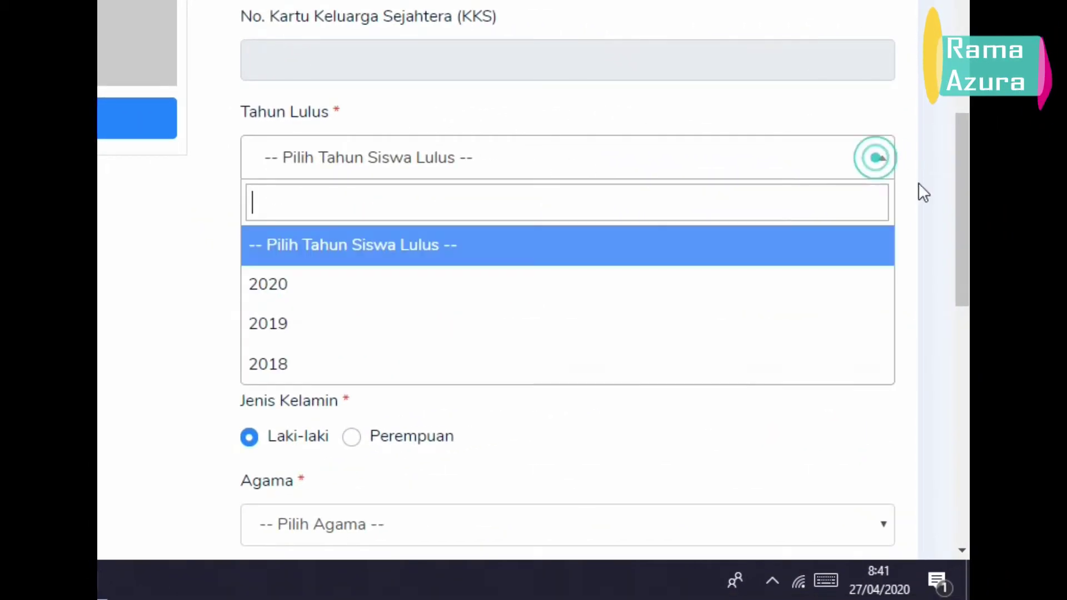
{"action": "left_click", "coordinate": [564, 373]}
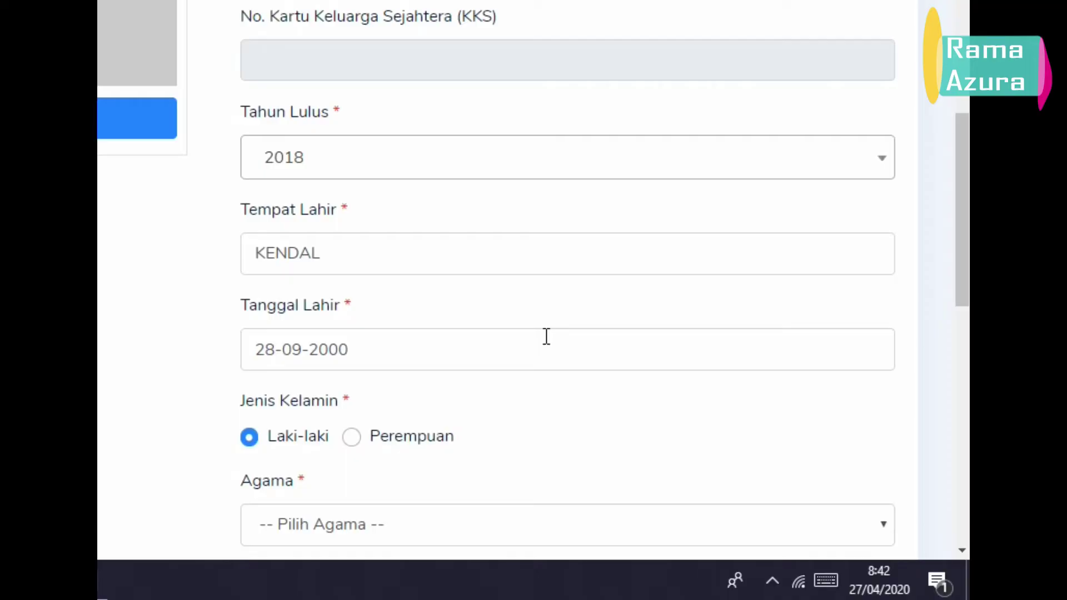
- Examine the Agama, Alamat and Kabupaten/Kota fields of the biodata form, including the list of cities
{"action": "scroll", "coordinate": [547, 336], "scroll_direction": "down", "scroll_amount": 5}
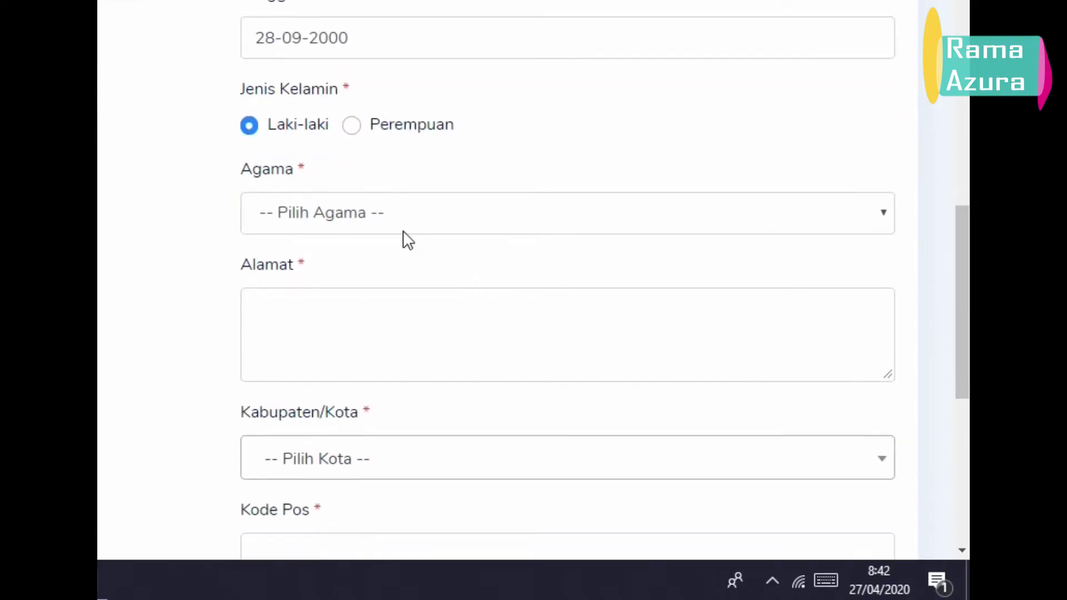
{"action": "scroll", "coordinate": [717, 135], "scroll_direction": "down", "scroll_amount": 3}
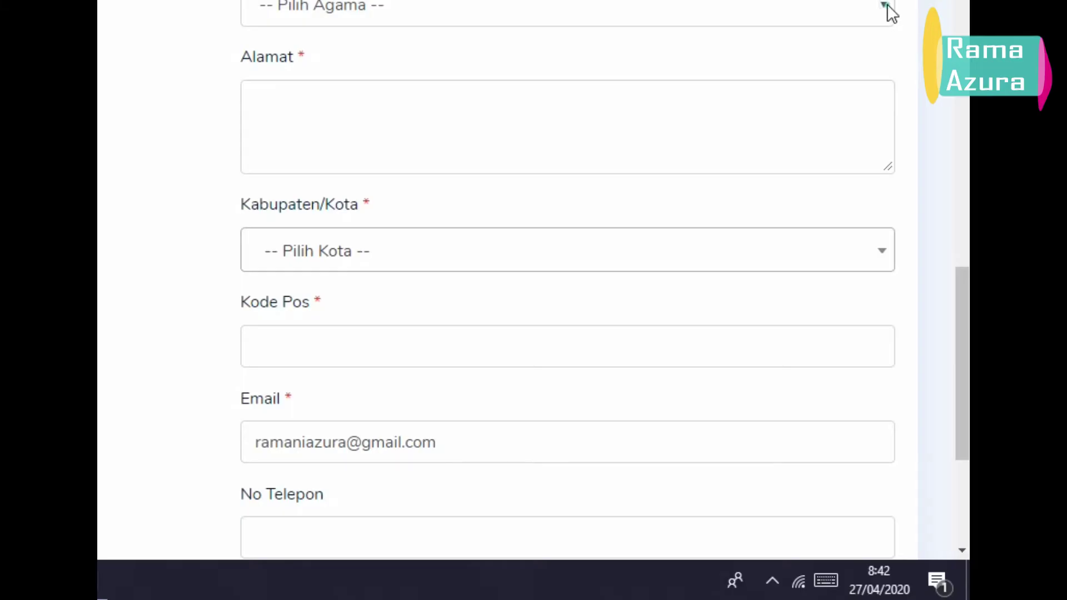
{"action": "left_click", "coordinate": [888, 6]}
{"action": "left_click", "coordinate": [887, 6]}
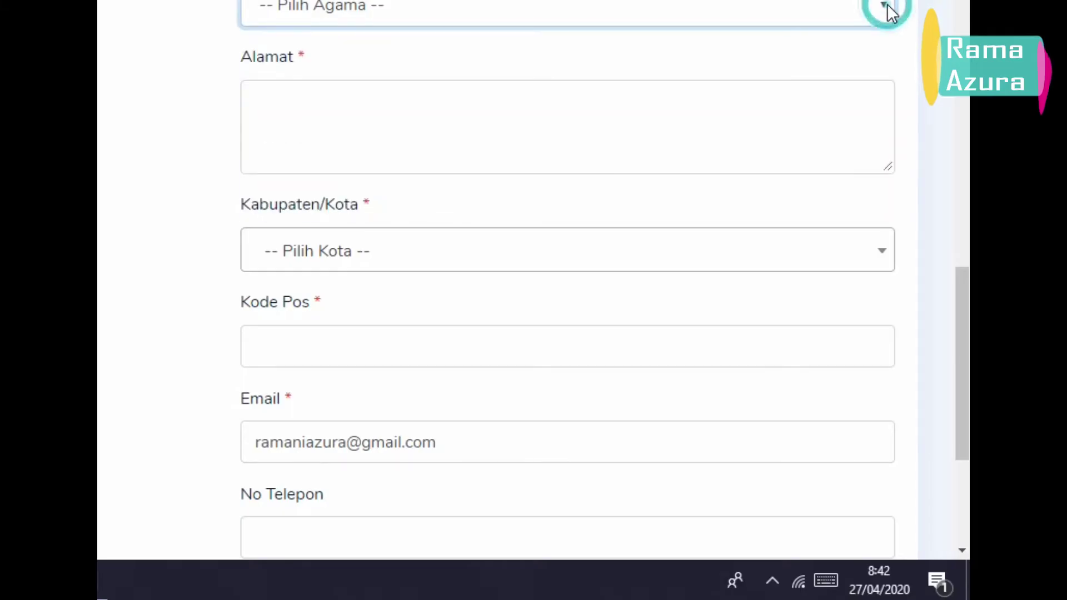
{"action": "left_click", "coordinate": [424, 105]}
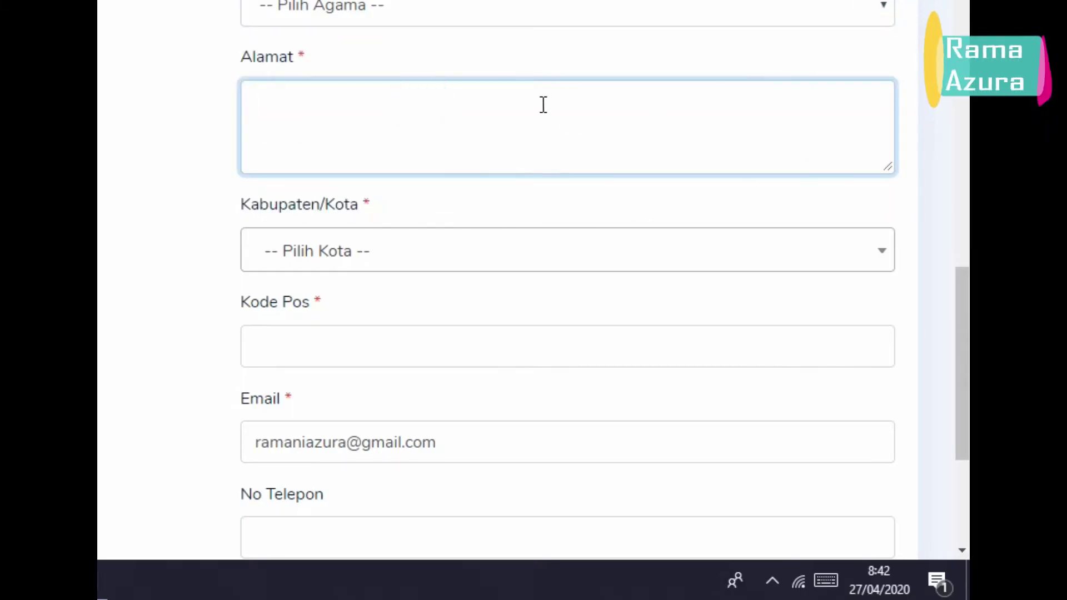
{"action": "left_click", "coordinate": [882, 255]}
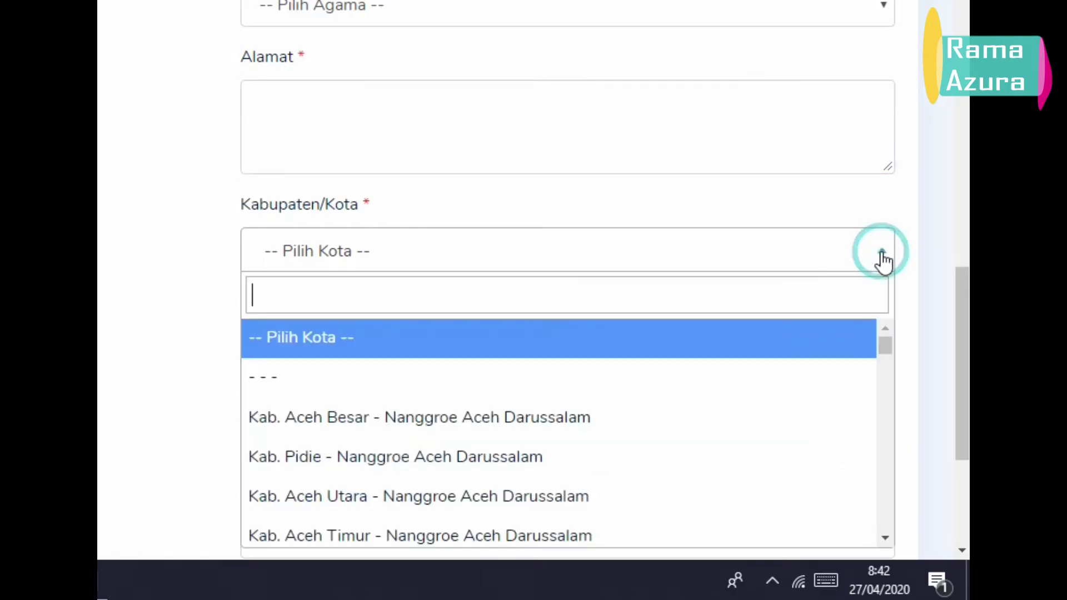
{"action": "left_click", "coordinate": [827, 203]}
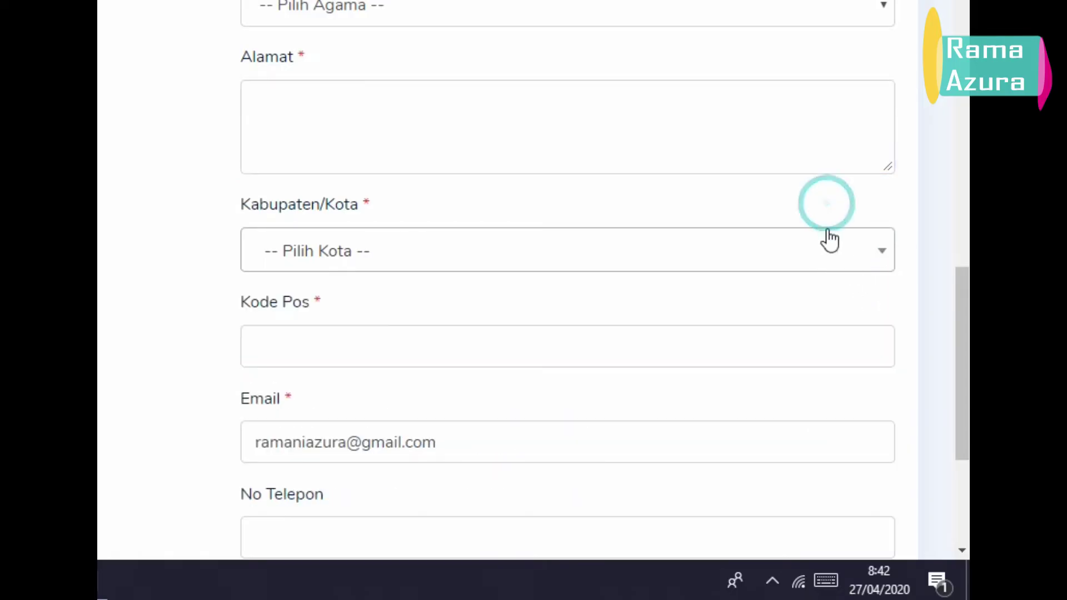
- Review the Kode Pos, Email, No Telepon and No Handphone fields at the end of the biodata form
{"action": "scroll", "coordinate": [829, 239], "scroll_direction": "down", "scroll_amount": 2}
{"action": "left_click", "coordinate": [326, 243]}
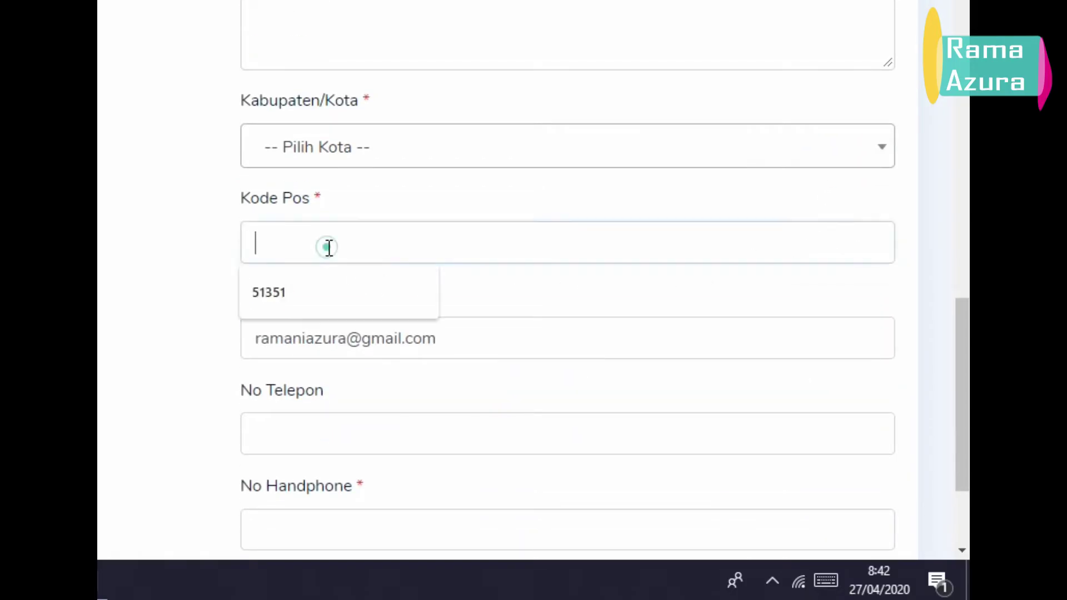
{"action": "left_click", "coordinate": [495, 338]}
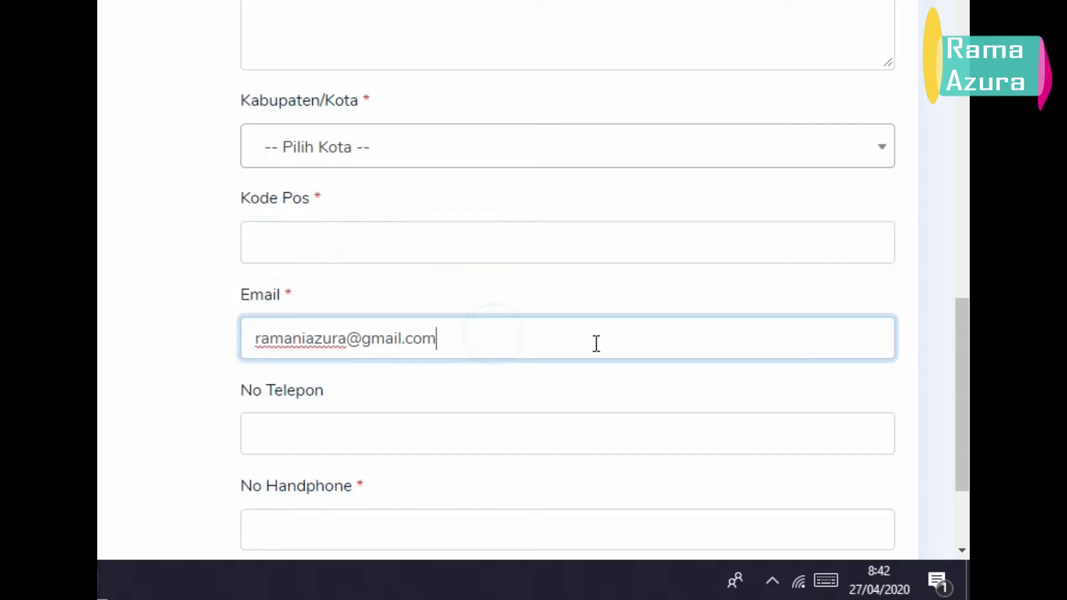
{"action": "scroll", "coordinate": [495, 366], "scroll_direction": "down", "scroll_amount": 2}
{"action": "left_click", "coordinate": [352, 316]}
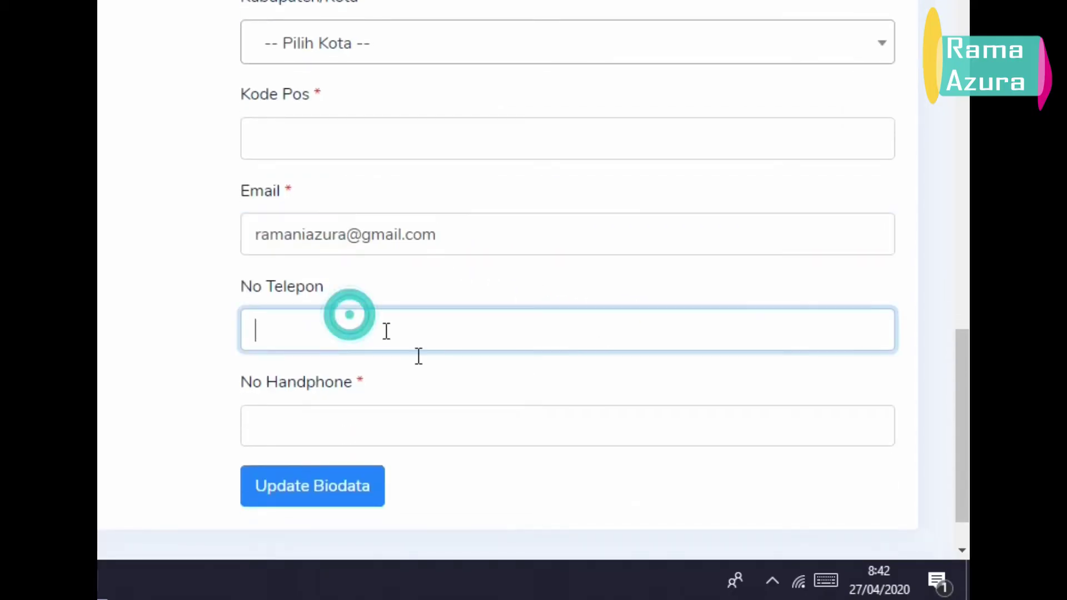
{"action": "left_click", "coordinate": [352, 412]}
{"action": "scroll", "coordinate": [515, 368], "scroll_direction": "down", "scroll_amount": 1}
{"action": "scroll", "coordinate": [516, 369], "scroll_direction": "down", "scroll_amount": 1}
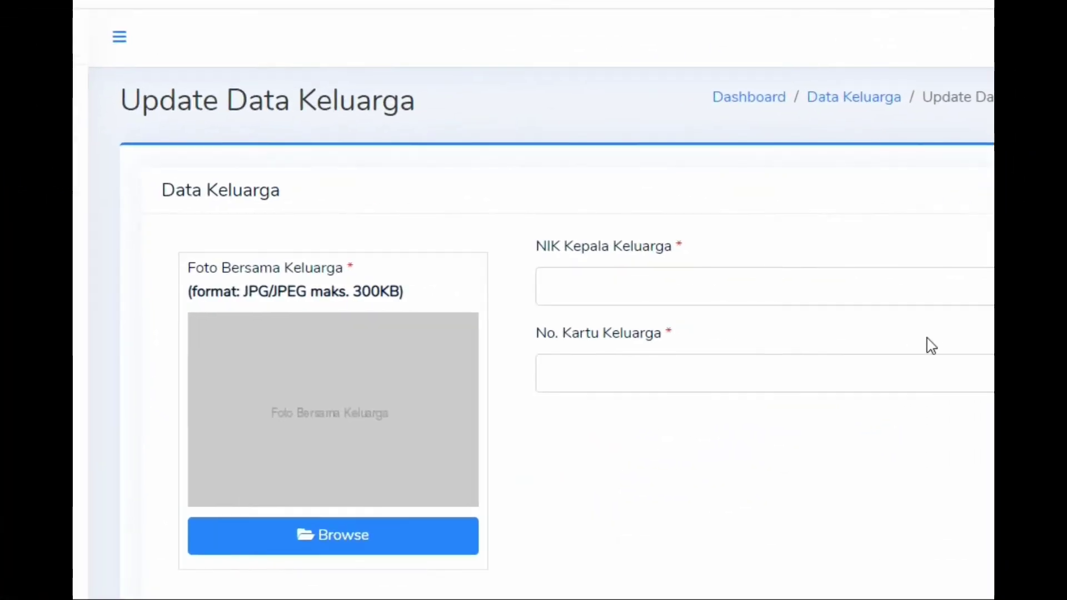
- Examine the NIK Kepala Keluarga and No. Kartu Keluarga fields in the Data Keluarga section
{"action": "scroll", "coordinate": [929, 349], "scroll_direction": "down", "scroll_amount": 2}
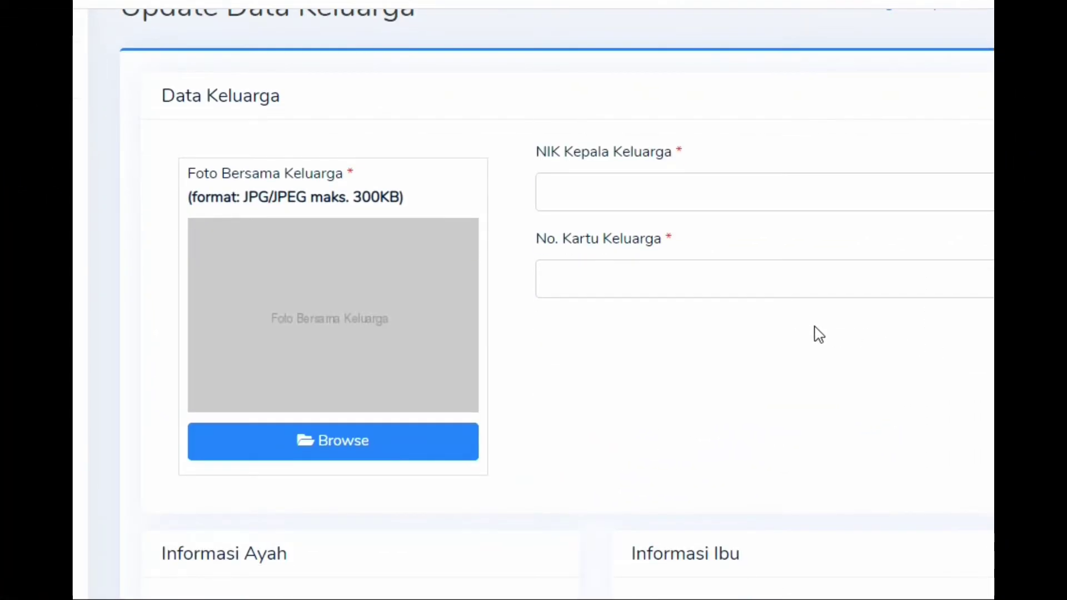
{"action": "left_click", "coordinate": [568, 193]}
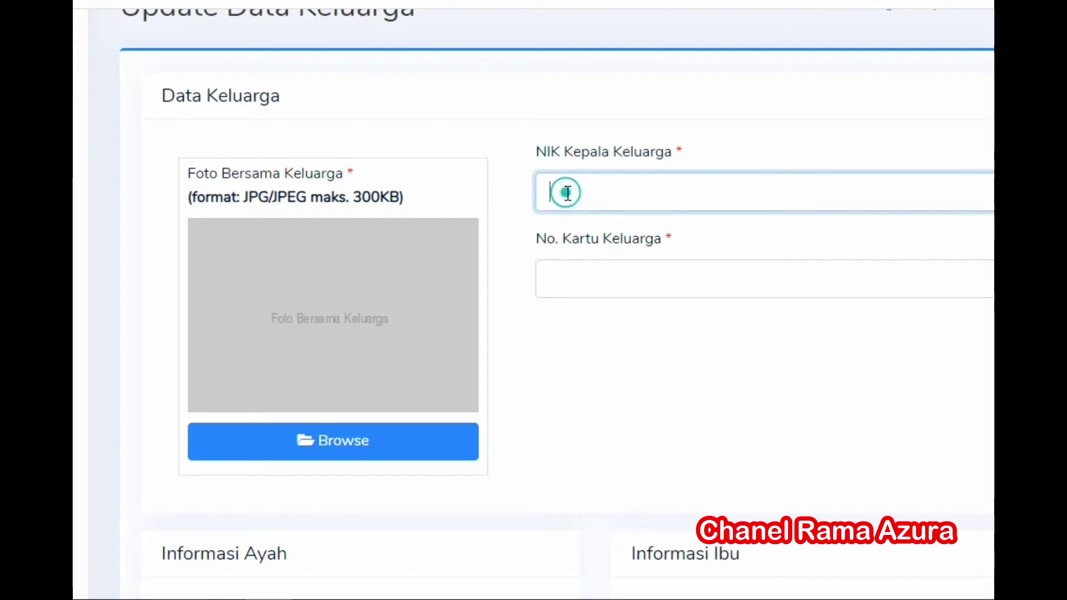
{"action": "left_click", "coordinate": [559, 269]}
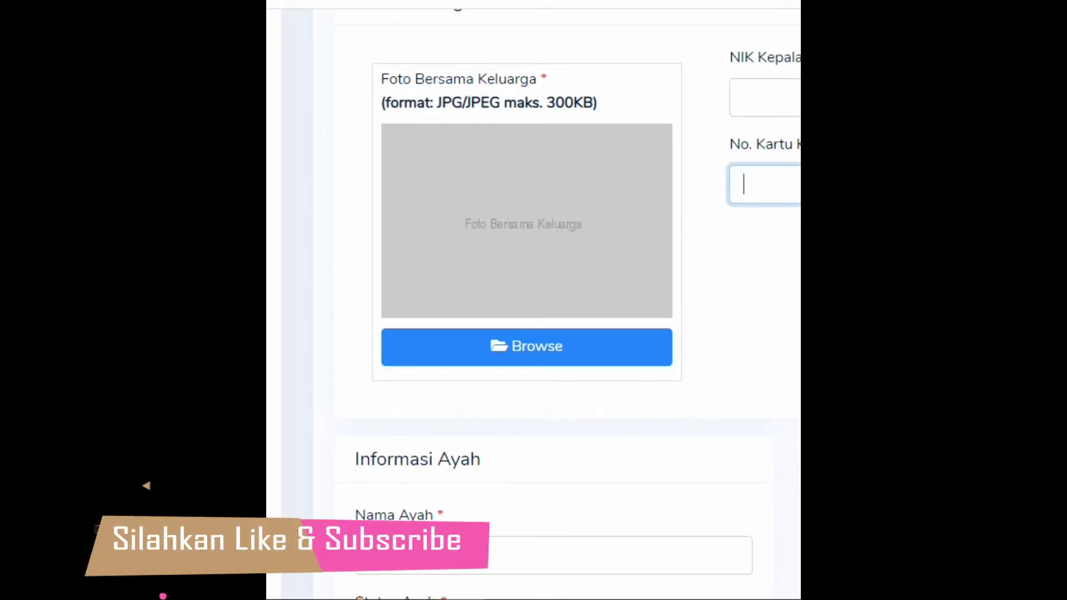
- Review the Informasi Ayah section, checking the Status Hubungan, Pendidikan Ayah, Pekerjaan Ayah and Detail Ayah fields
{"action": "scroll", "coordinate": [534, 300], "scroll_direction": "down", "scroll_amount": 5}
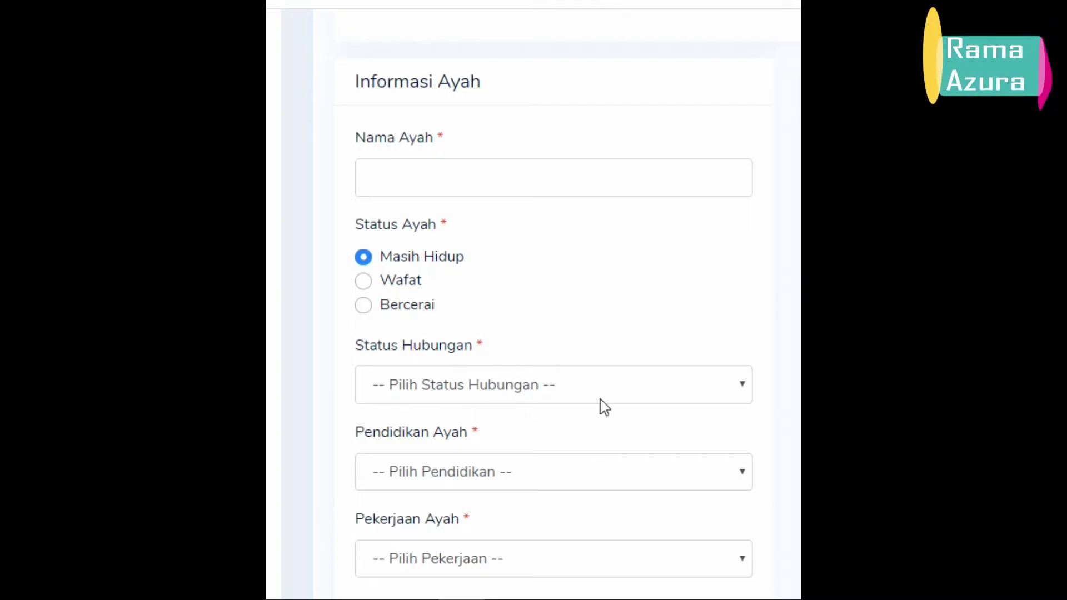
{"action": "left_click", "coordinate": [741, 390]}
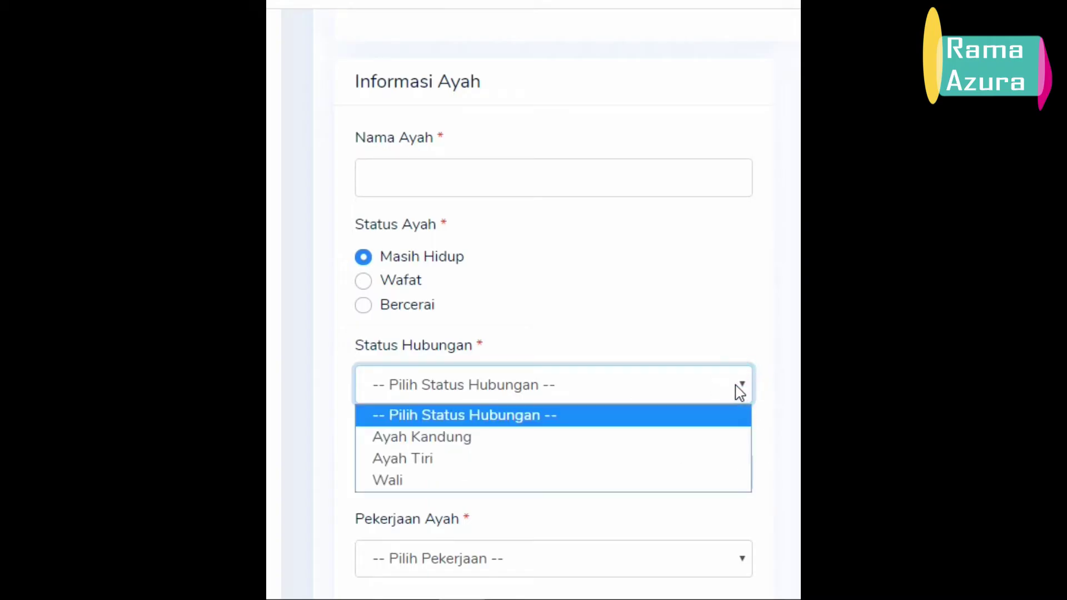
{"action": "left_click", "coordinate": [741, 389]}
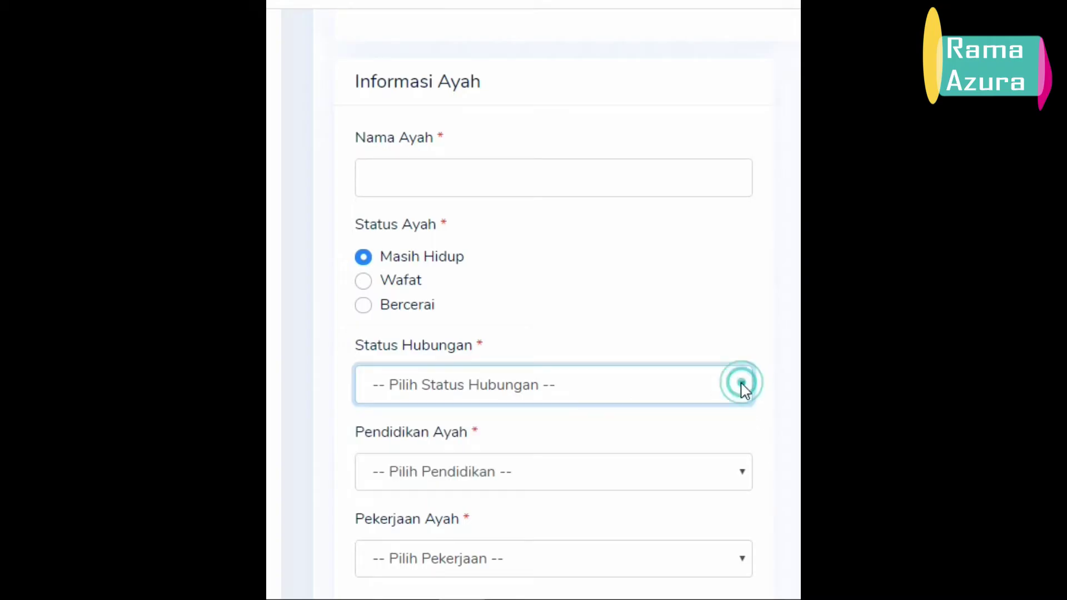
{"action": "left_click", "coordinate": [746, 471]}
{"action": "left_click", "coordinate": [745, 470]}
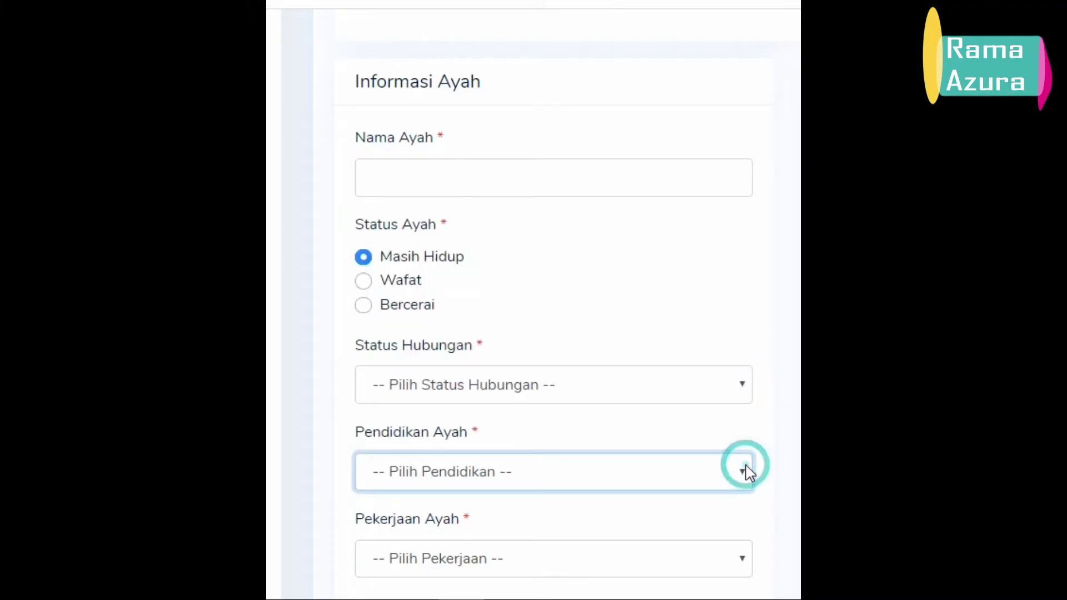
{"action": "left_click", "coordinate": [744, 559]}
{"action": "left_click", "coordinate": [744, 559]}
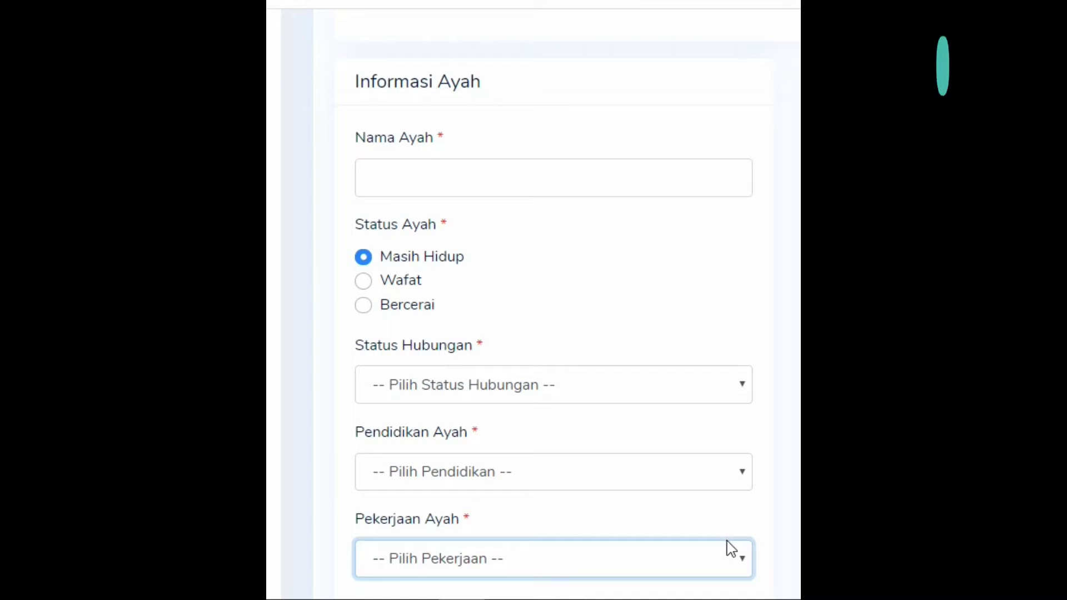
{"action": "scroll", "coordinate": [728, 543], "scroll_direction": "down", "scroll_amount": 5}
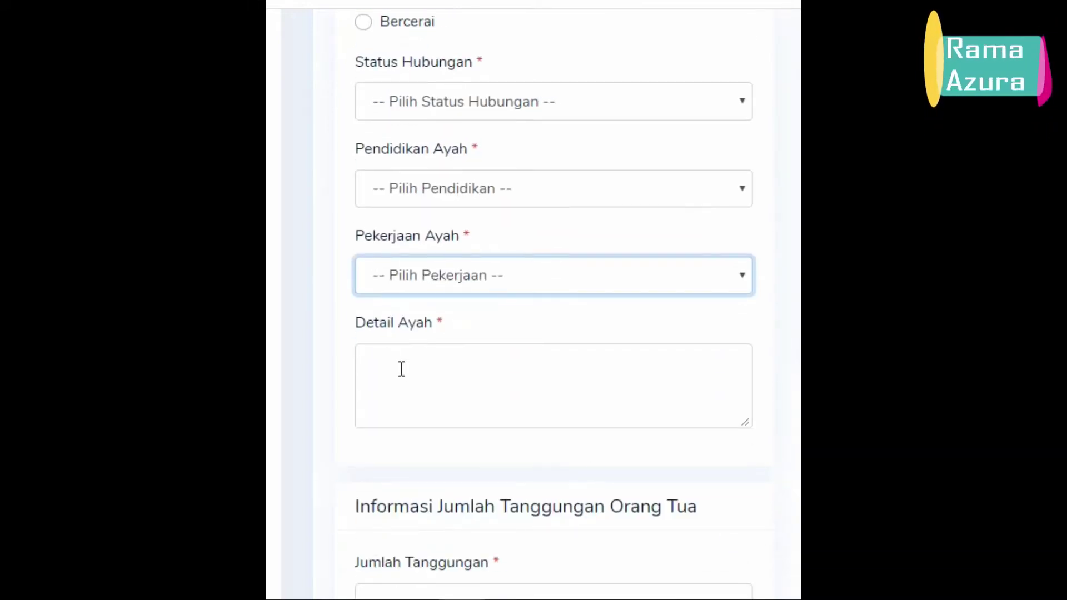
{"action": "left_click", "coordinate": [398, 367]}
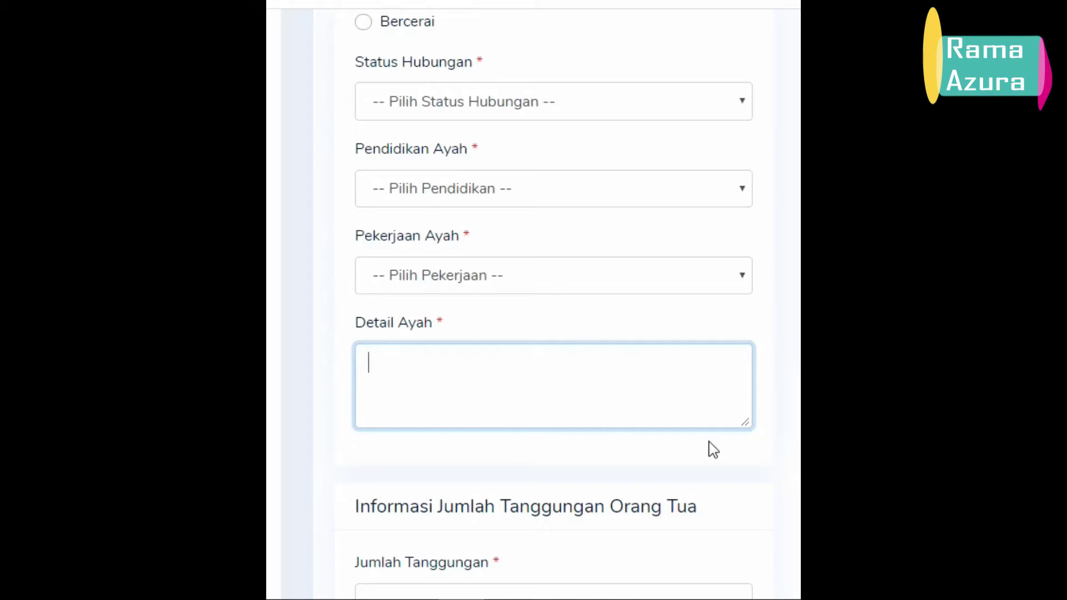
{"action": "scroll", "coordinate": [711, 450], "scroll_direction": "down", "scroll_amount": 3}
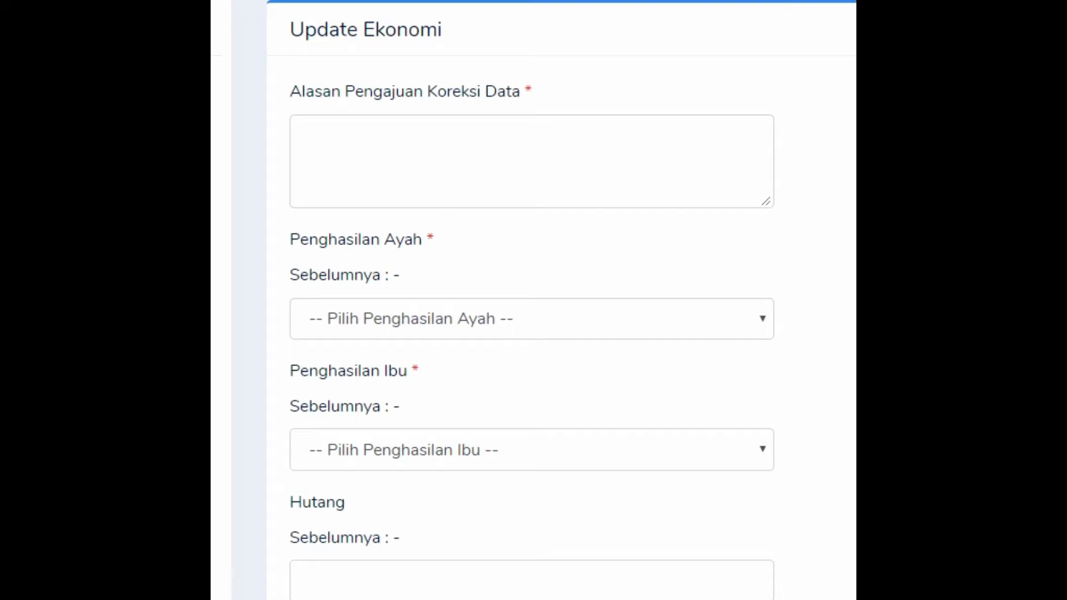
- Examine the Alasan Pengajuan Koreksi Data field and the income ranges for Penghasilan Ayah and Penghasilan Ibu in the economic form
{"action": "scroll", "coordinate": [533, 300], "scroll_direction": "up", "scroll_amount": 1}
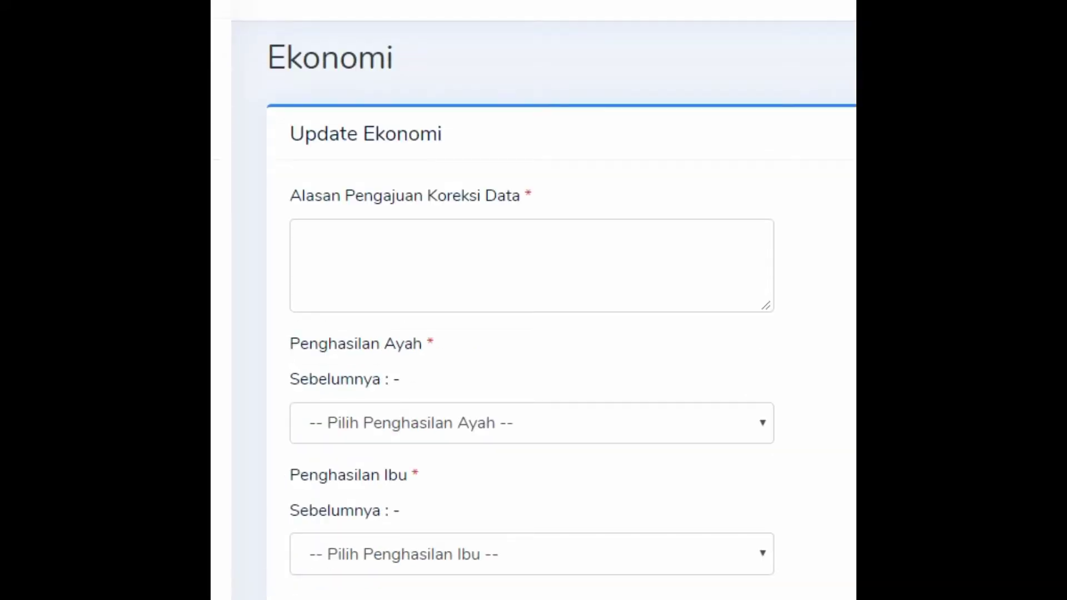
{"action": "scroll", "coordinate": [533, 300], "scroll_direction": "down", "scroll_amount": 1}
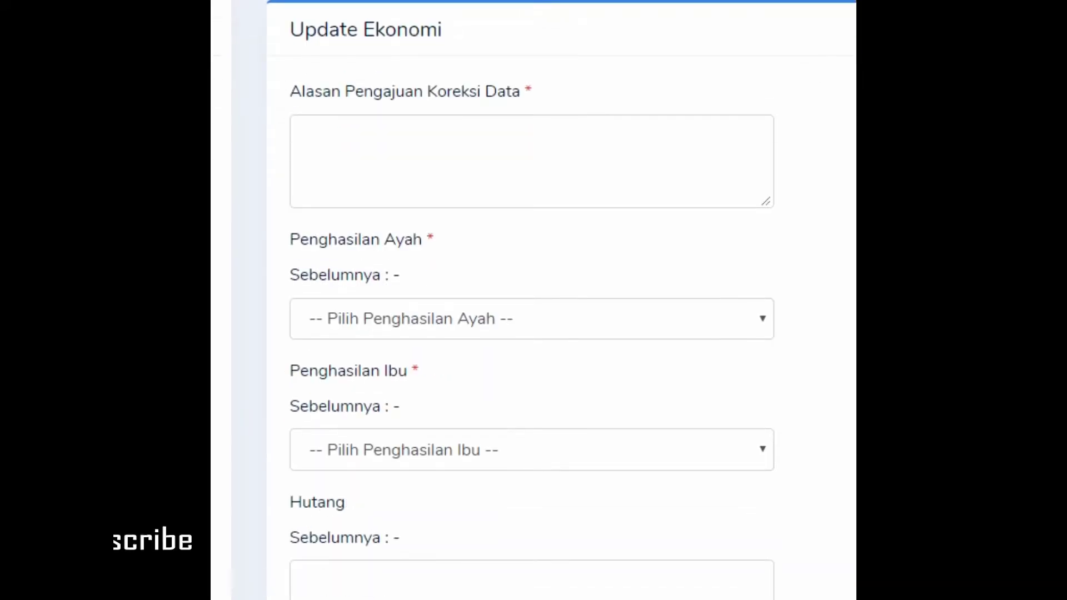
{"action": "left_click", "coordinate": [613, 129]}
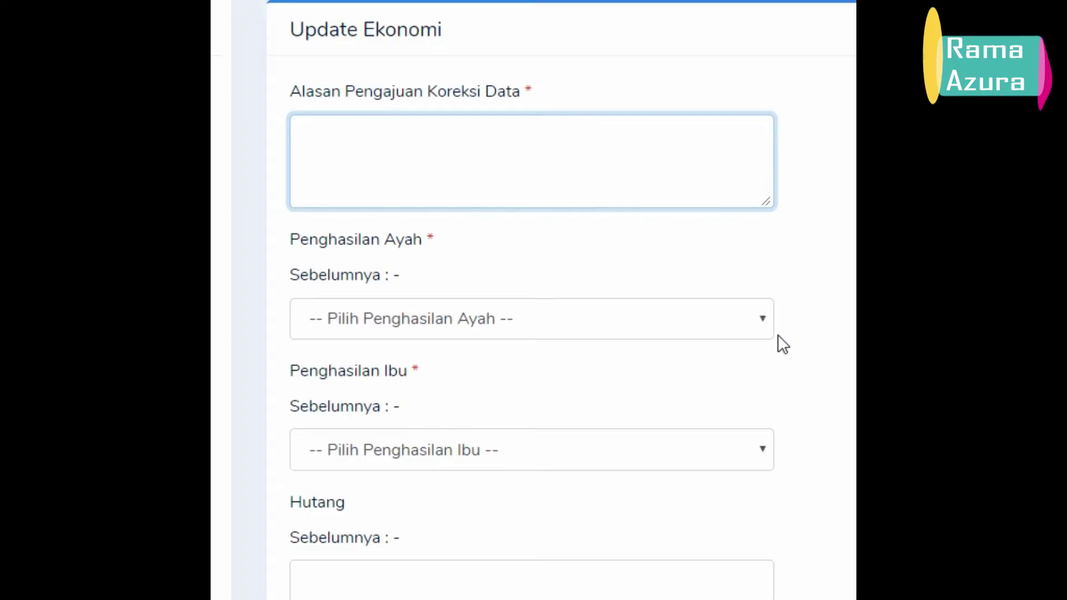
{"action": "left_click", "coordinate": [760, 322]}
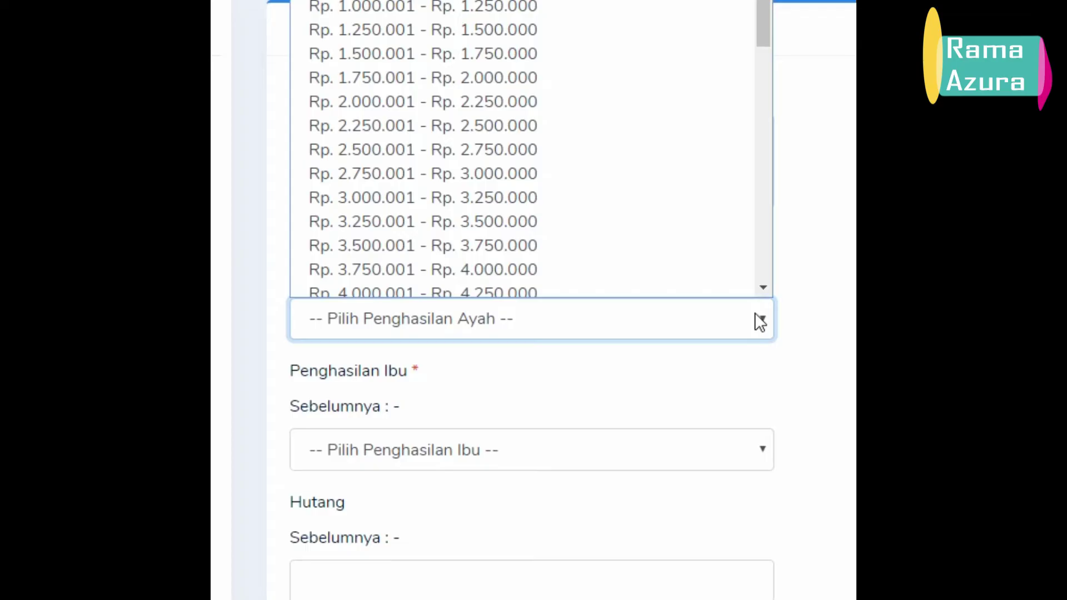
{"action": "left_click", "coordinate": [760, 321]}
{"action": "scroll", "coordinate": [733, 361], "scroll_direction": "down", "scroll_amount": 4}
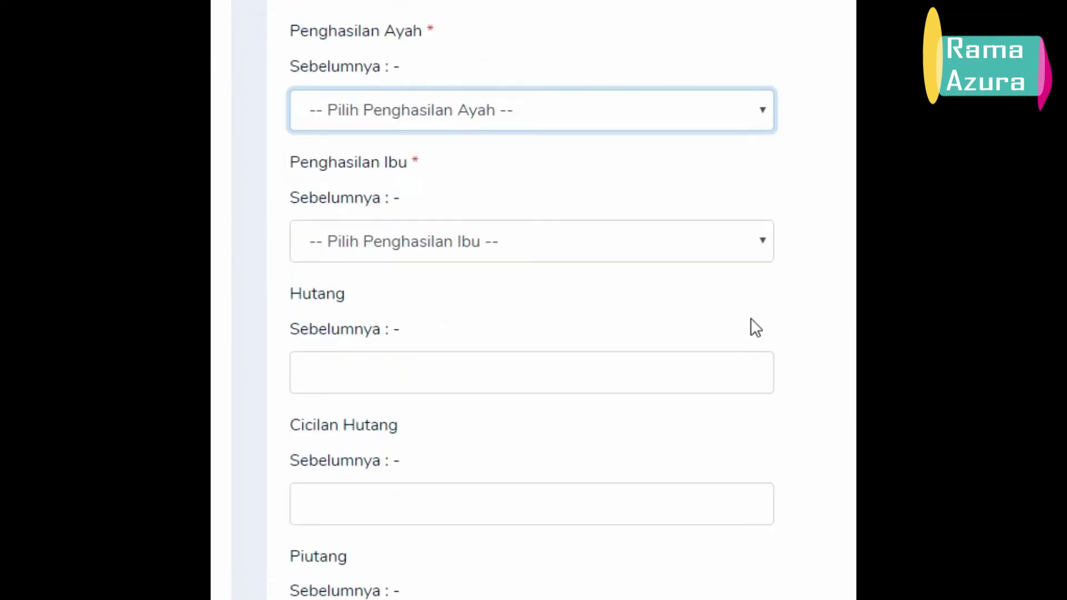
{"action": "left_click", "coordinate": [761, 245]}
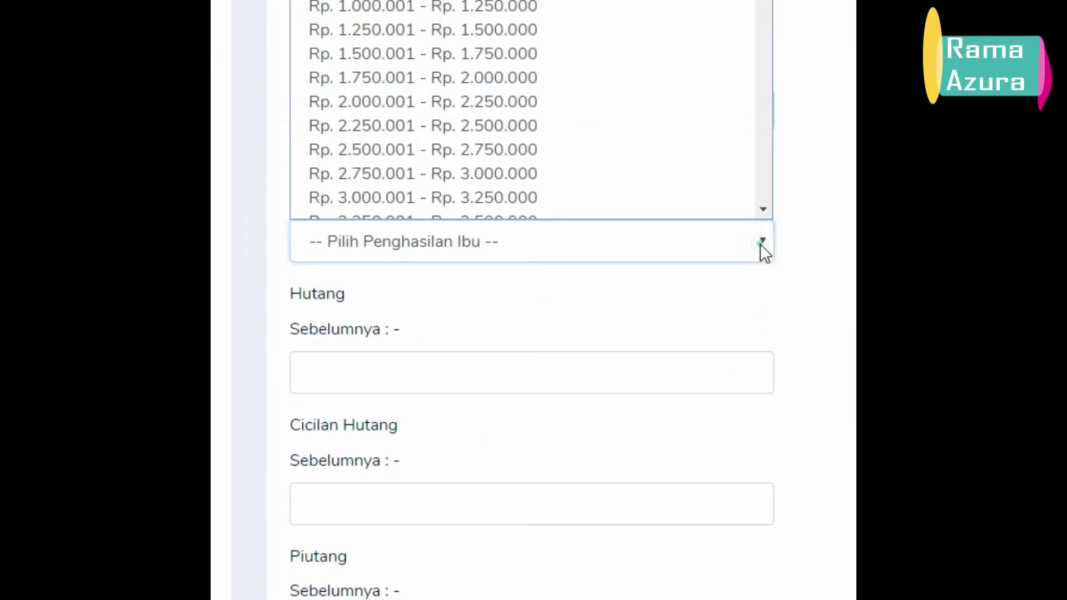
{"action": "left_click", "coordinate": [761, 245]}
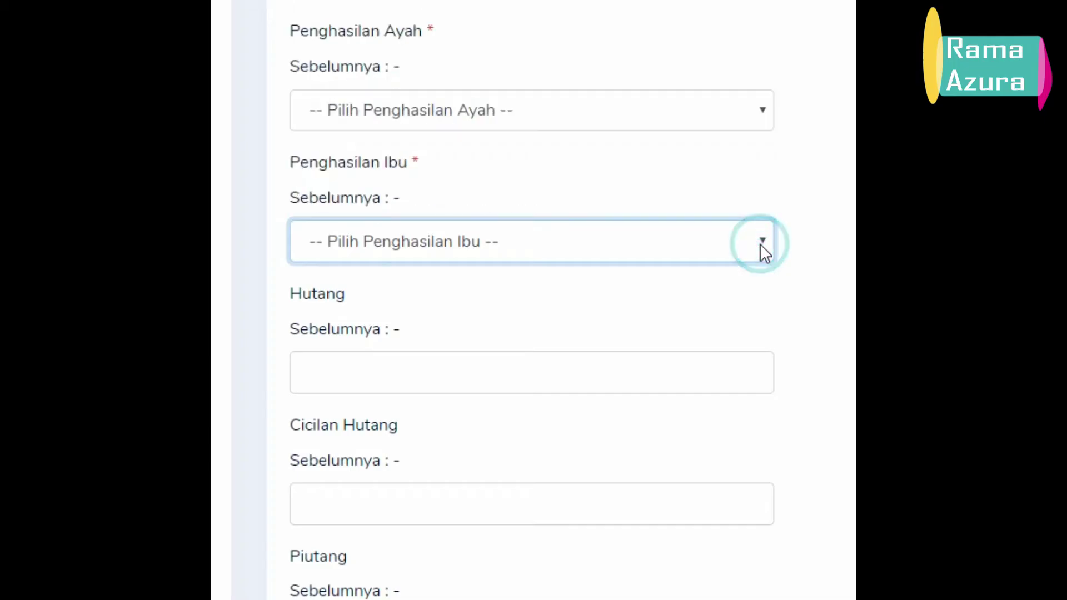
- Review the Hutang, Cicilan Hutang, Piutang, Cicilan Piutang and Tabungan Keluarga fields of the economic form
{"action": "left_click", "coordinate": [534, 369]}
{"action": "scroll", "coordinate": [694, 355], "scroll_direction": "down", "scroll_amount": 2}
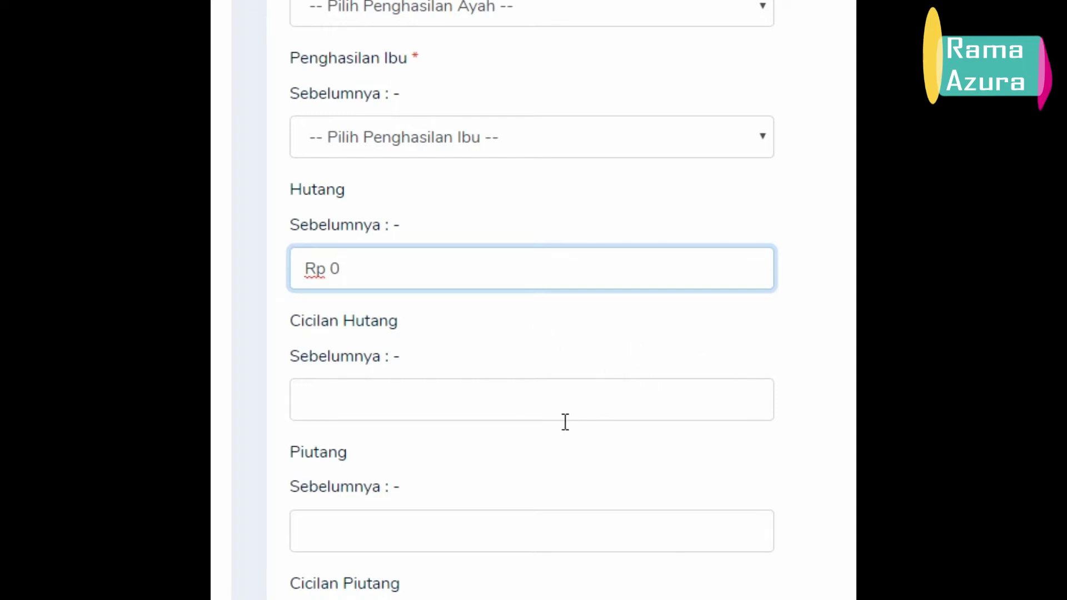
{"action": "left_click", "coordinate": [513, 414]}
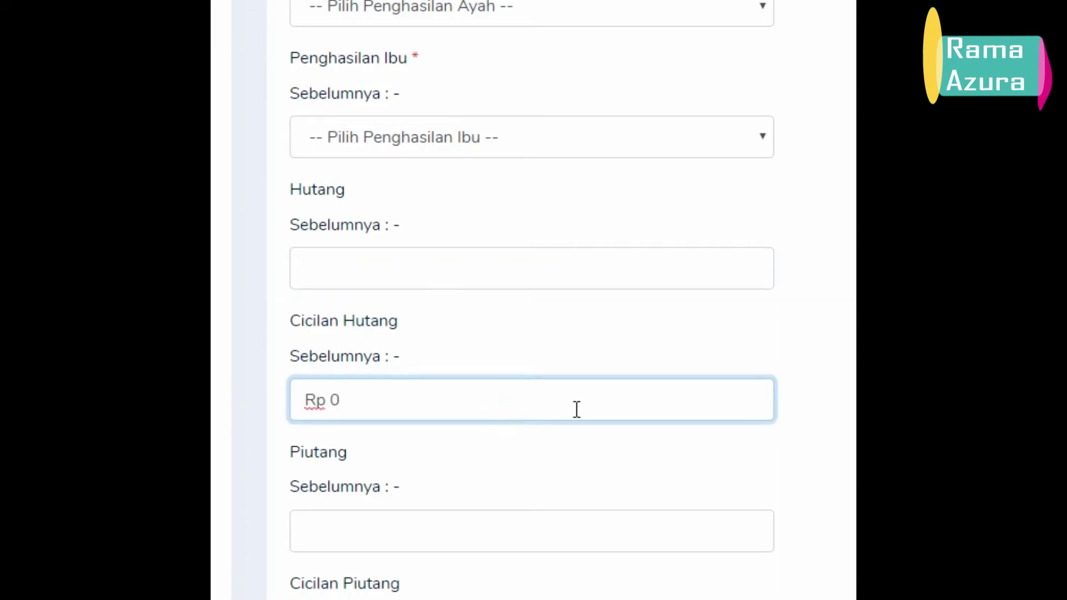
{"action": "scroll", "coordinate": [576, 410], "scroll_direction": "down", "scroll_amount": 2}
{"action": "left_click", "coordinate": [526, 419]}
{"action": "scroll", "coordinate": [601, 420], "scroll_direction": "down", "scroll_amount": 1}
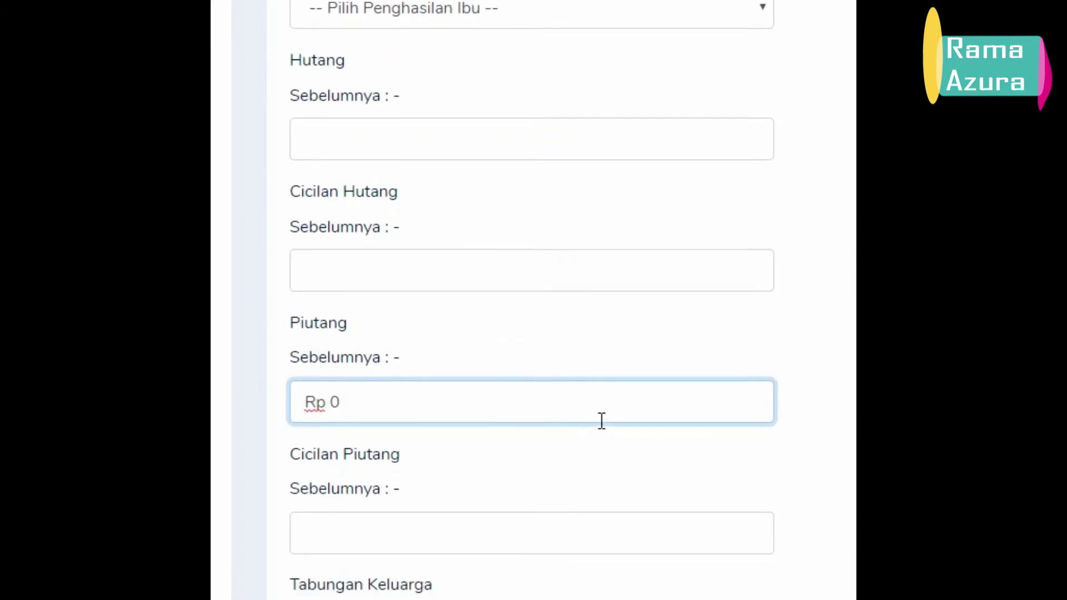
{"action": "scroll", "coordinate": [602, 420], "scroll_direction": "down", "scroll_amount": 1}
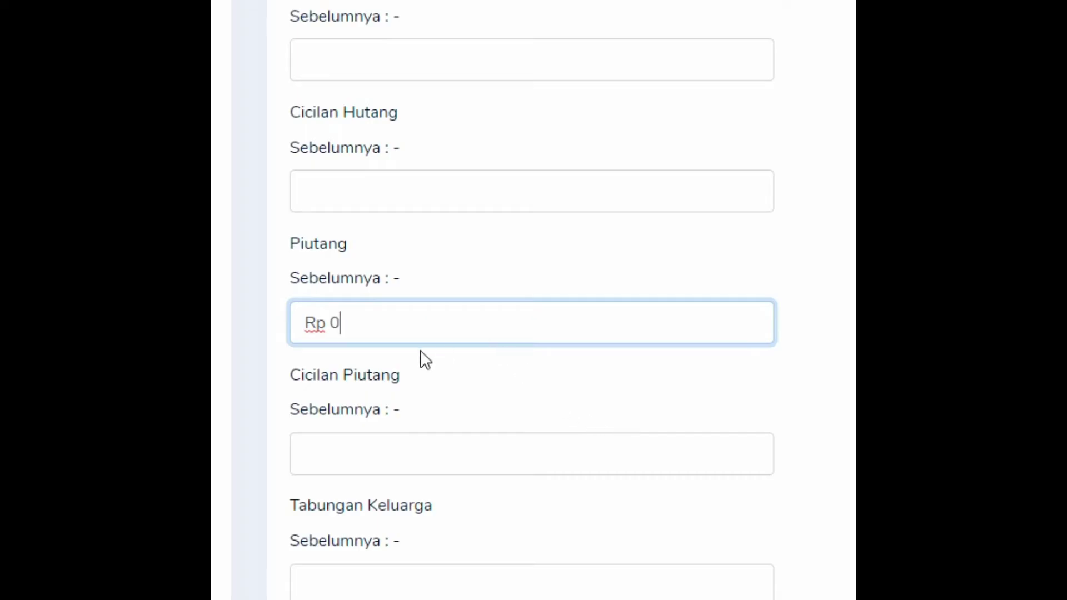
{"action": "scroll", "coordinate": [578, 398], "scroll_direction": "down", "scroll_amount": 2}
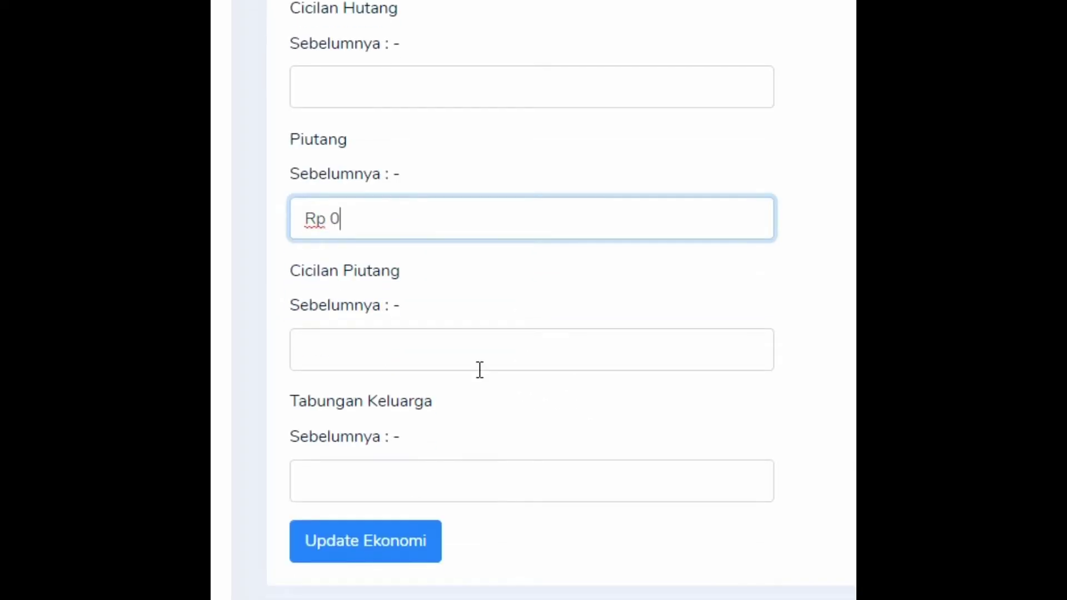
{"action": "left_click", "coordinate": [602, 479]}
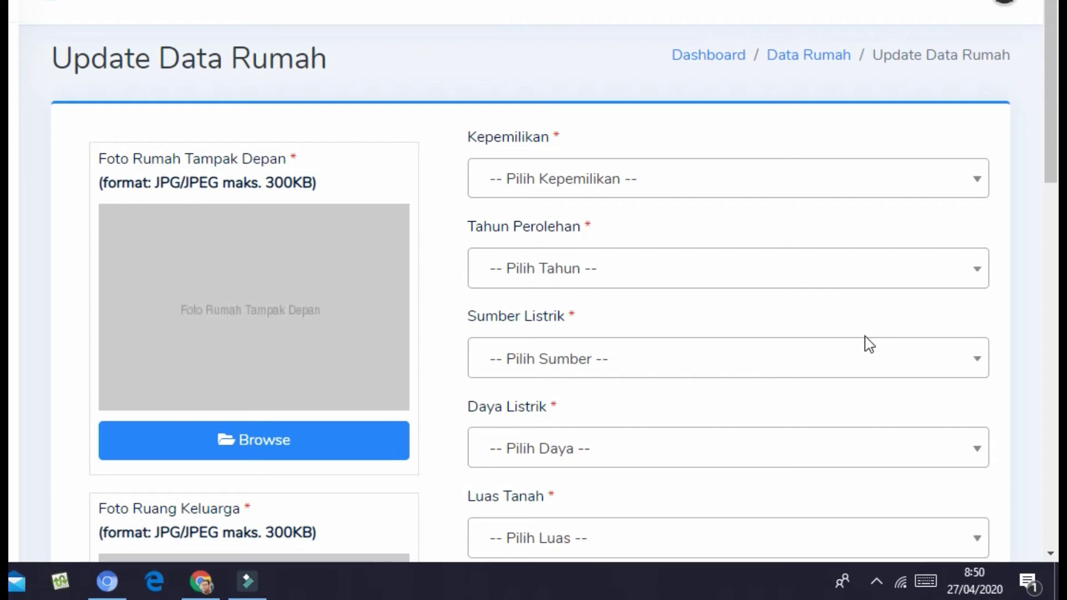
- Examine the Kepemilikan, Tahun Perolehan and Sumber Listrik options in the Update Data Rumah form
{"action": "scroll", "coordinate": [870, 346], "scroll_direction": "down", "scroll_amount": 2}
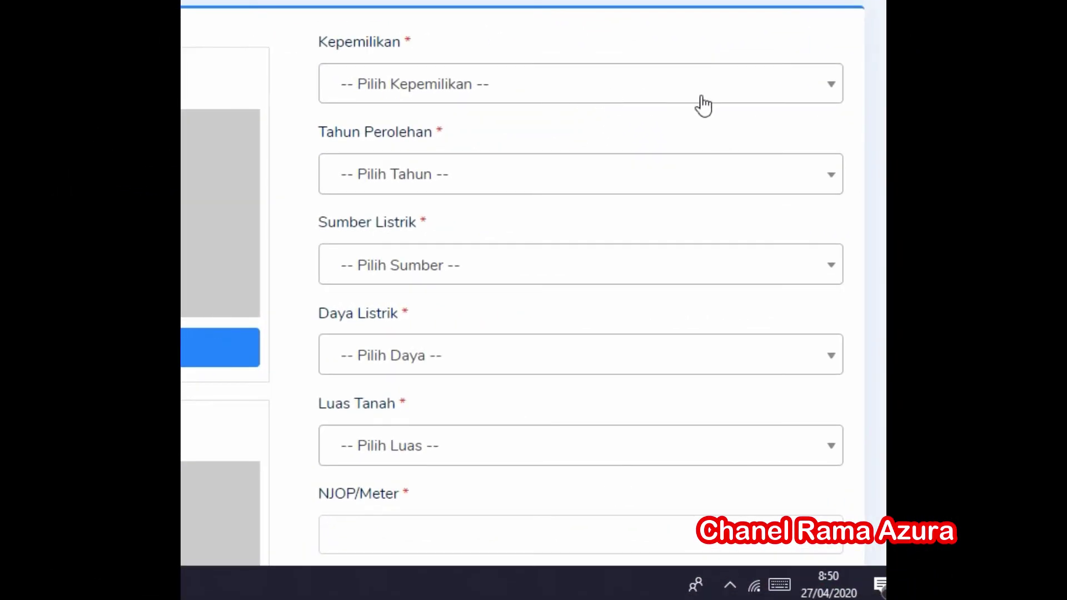
{"action": "left_click", "coordinate": [827, 92]}
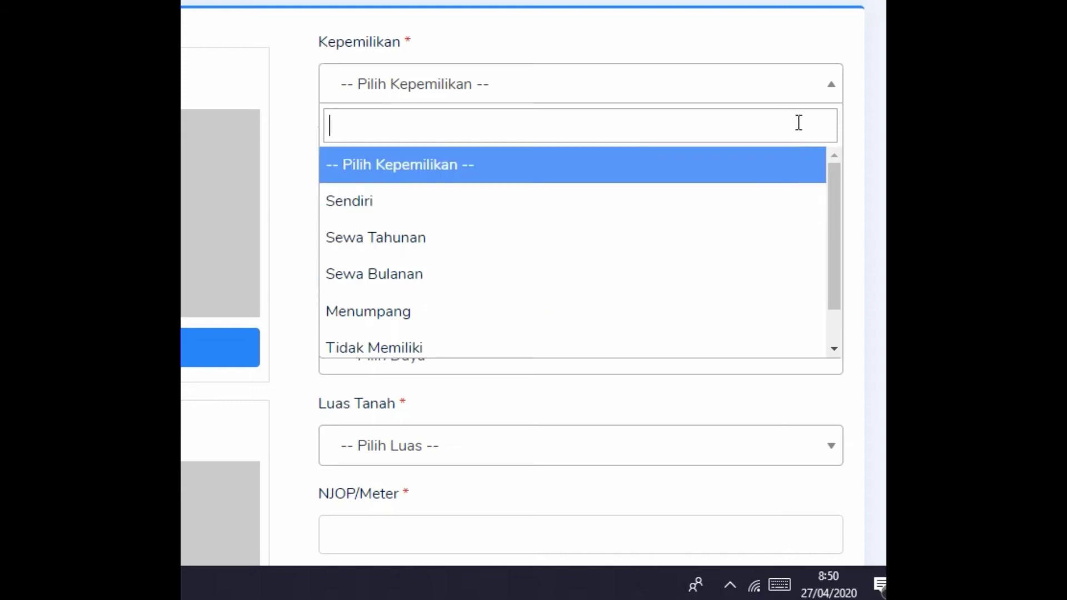
{"action": "left_click", "coordinate": [776, 119]}
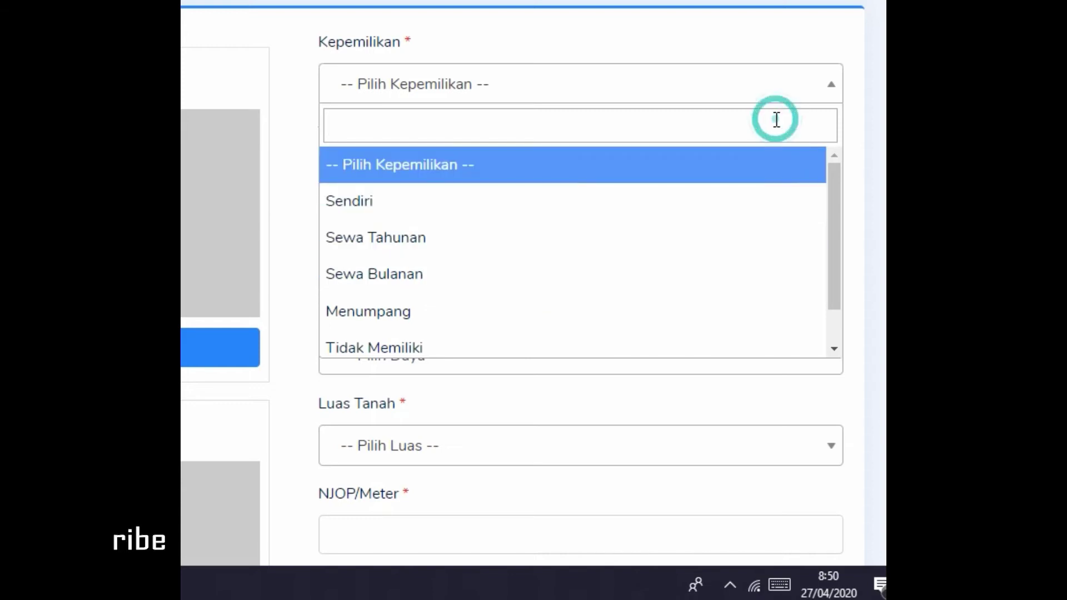
{"action": "left_click", "coordinate": [827, 84]}
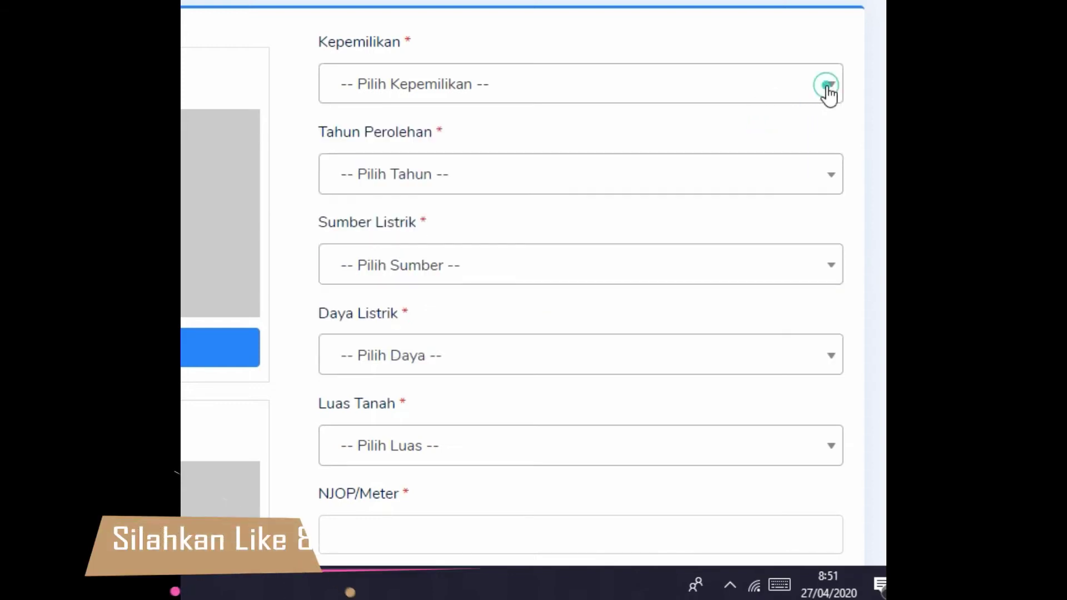
{"action": "left_click", "coordinate": [830, 181]}
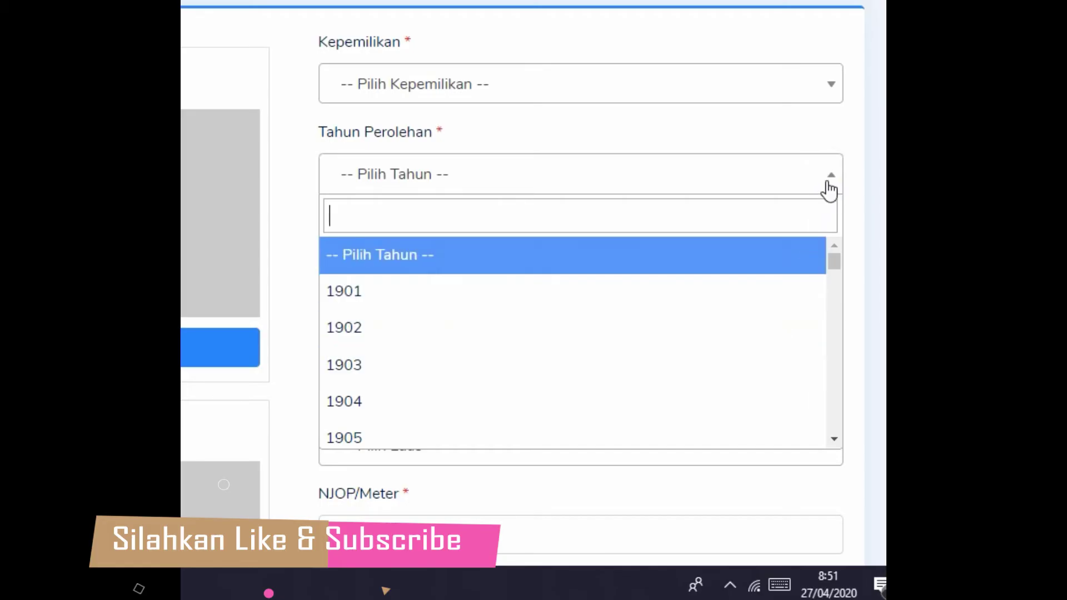
{"action": "left_click", "coordinate": [829, 189]}
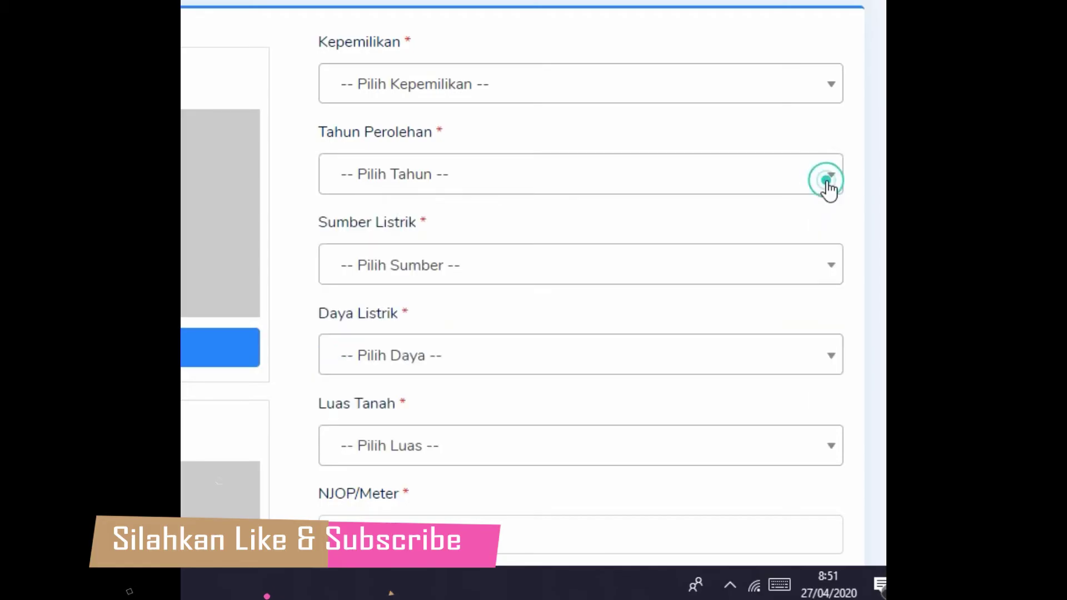
{"action": "left_click", "coordinate": [830, 275]}
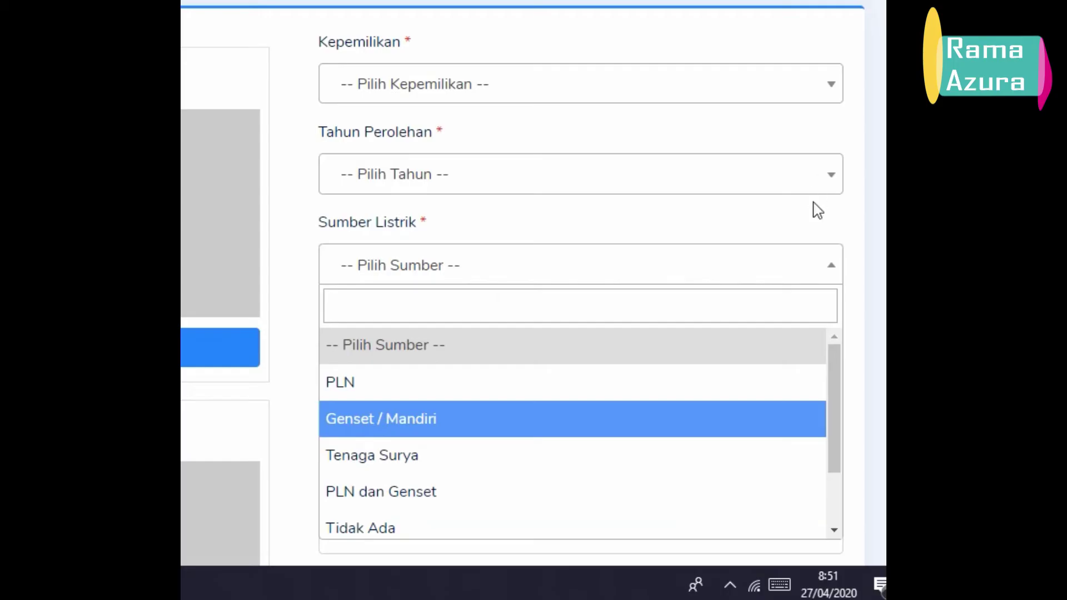
{"action": "left_click", "coordinate": [828, 268]}
{"action": "scroll", "coordinate": [738, 278], "scroll_direction": "down", "scroll_amount": 1}
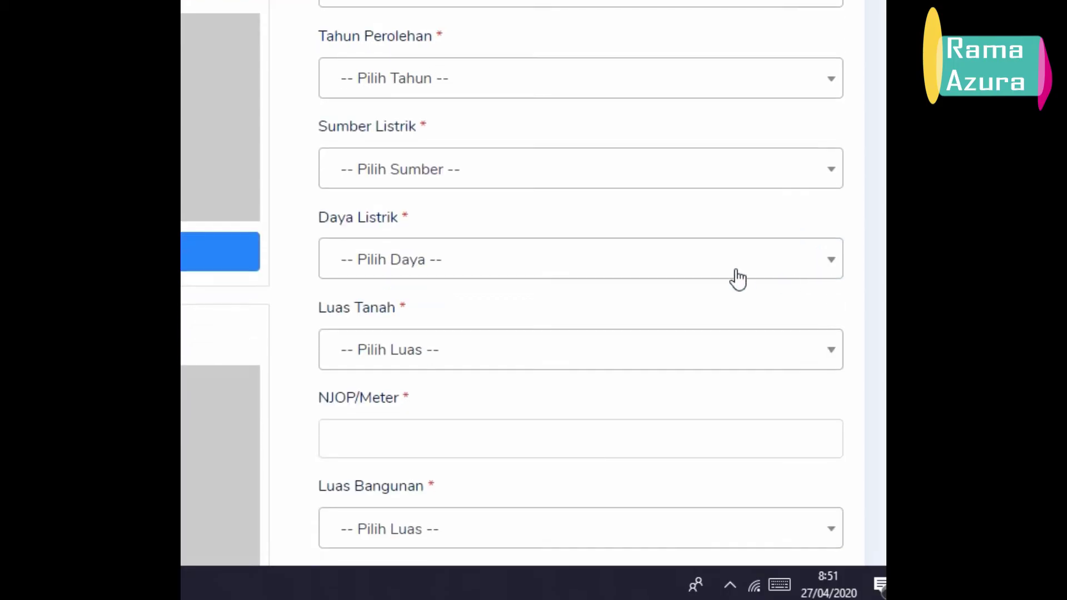
- Examine the Daya Listrik and Luas Tanah options and the NJOP/Meter field of the house data form
{"action": "left_click", "coordinate": [831, 261]}
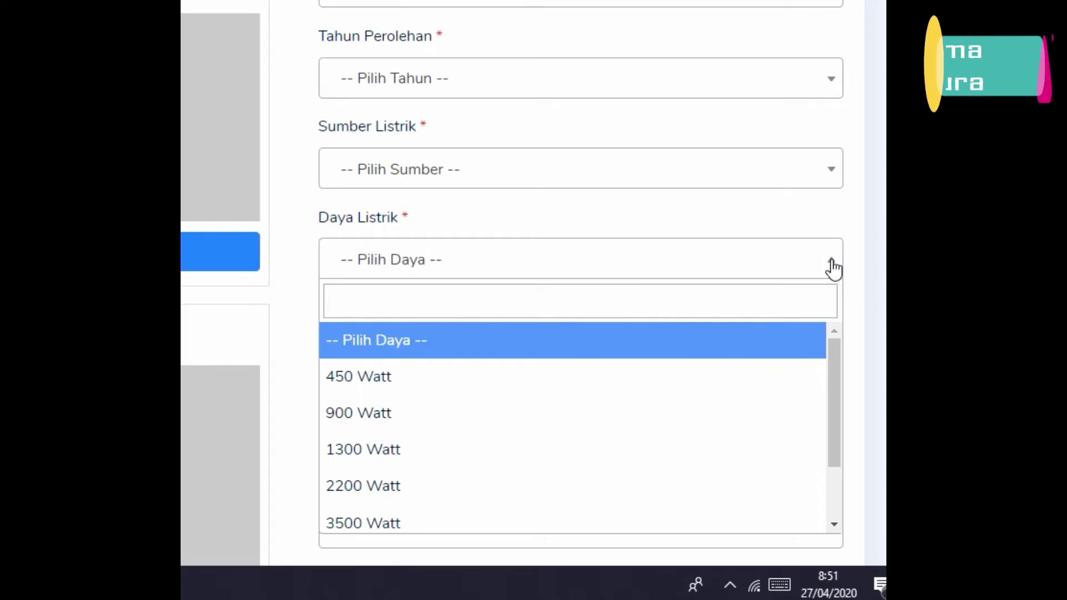
{"action": "left_click", "coordinate": [833, 267]}
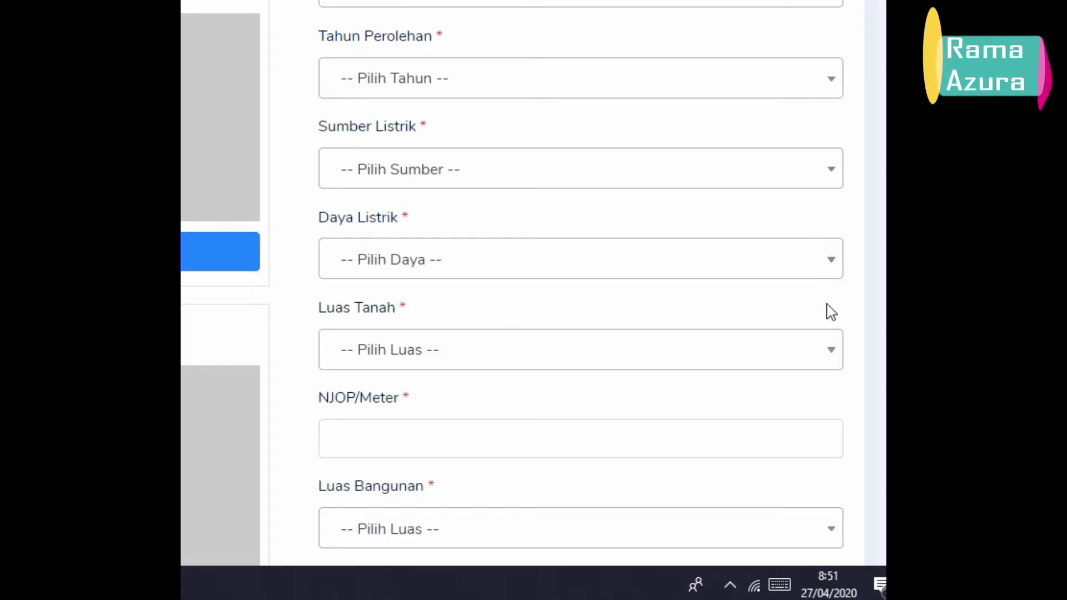
{"action": "left_click", "coordinate": [830, 363]}
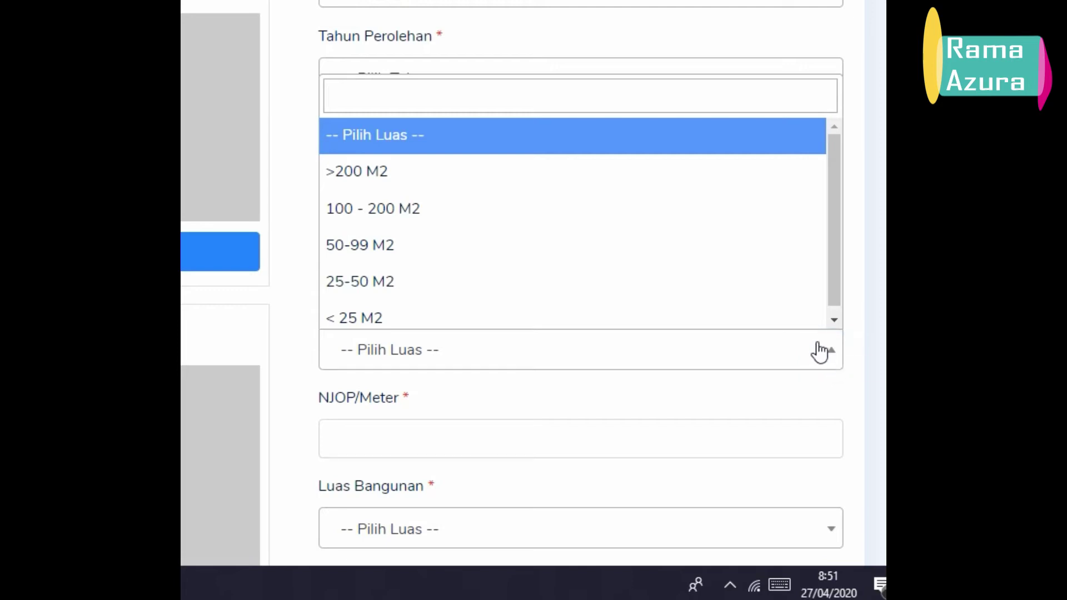
{"action": "left_click_drag", "start_coordinate": [839, 286], "coordinate": [833, 295]}
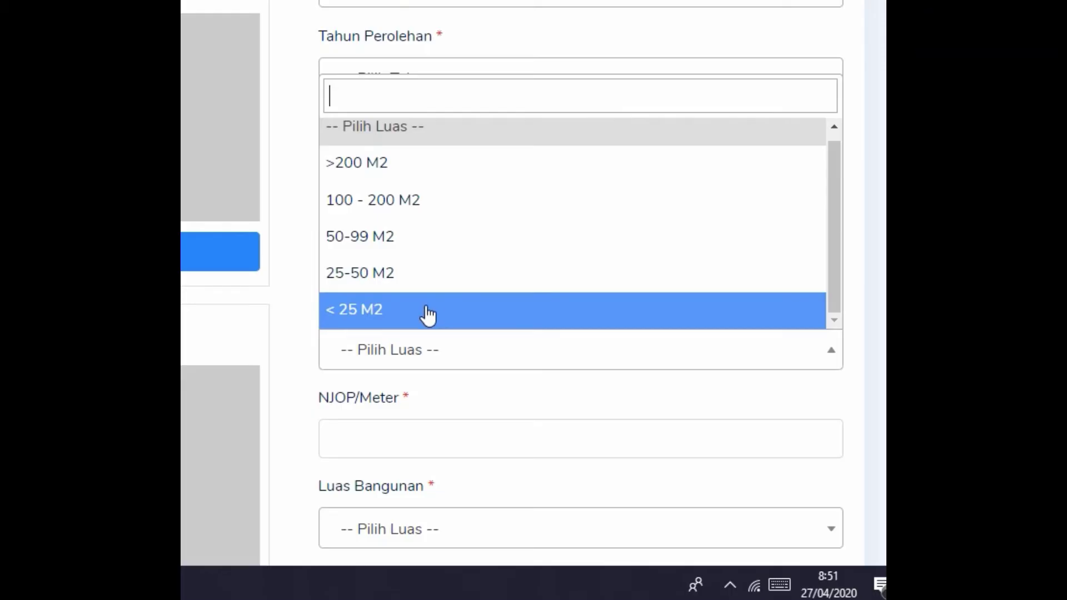
{"action": "left_click", "coordinate": [837, 365]}
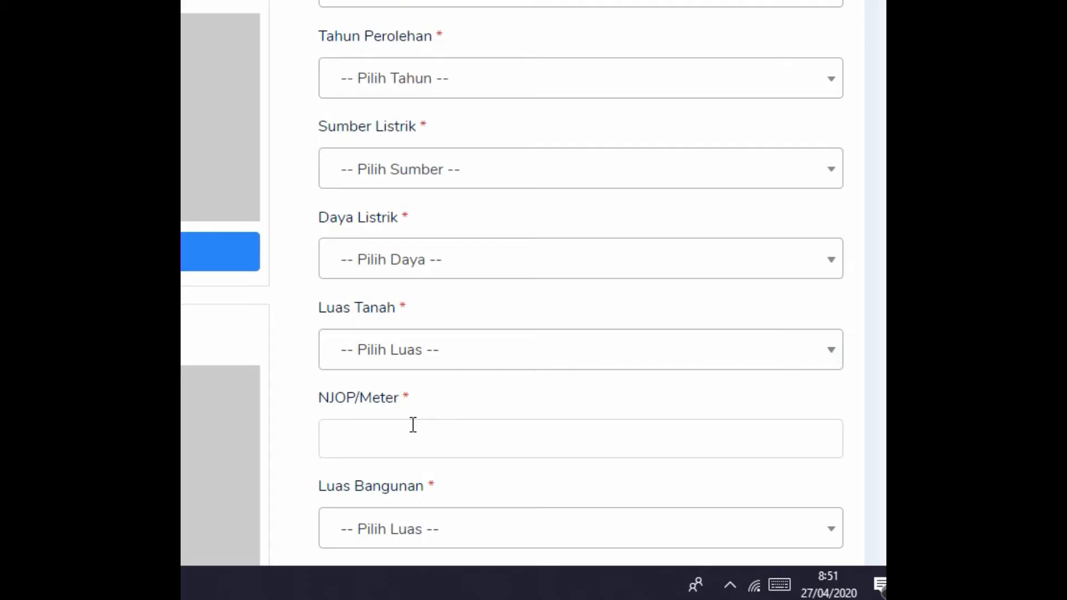
{"action": "left_click", "coordinate": [377, 436]}
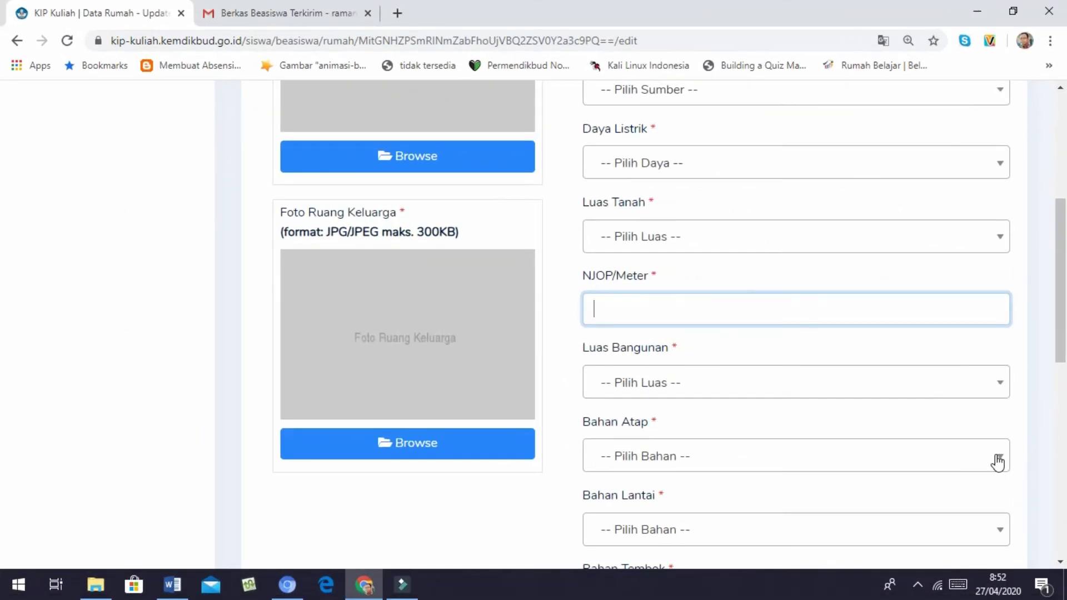
- Check the available roof and floor materials under Bahan Atap and Bahan Lantai in the house data form
{"action": "left_click", "coordinate": [998, 459]}
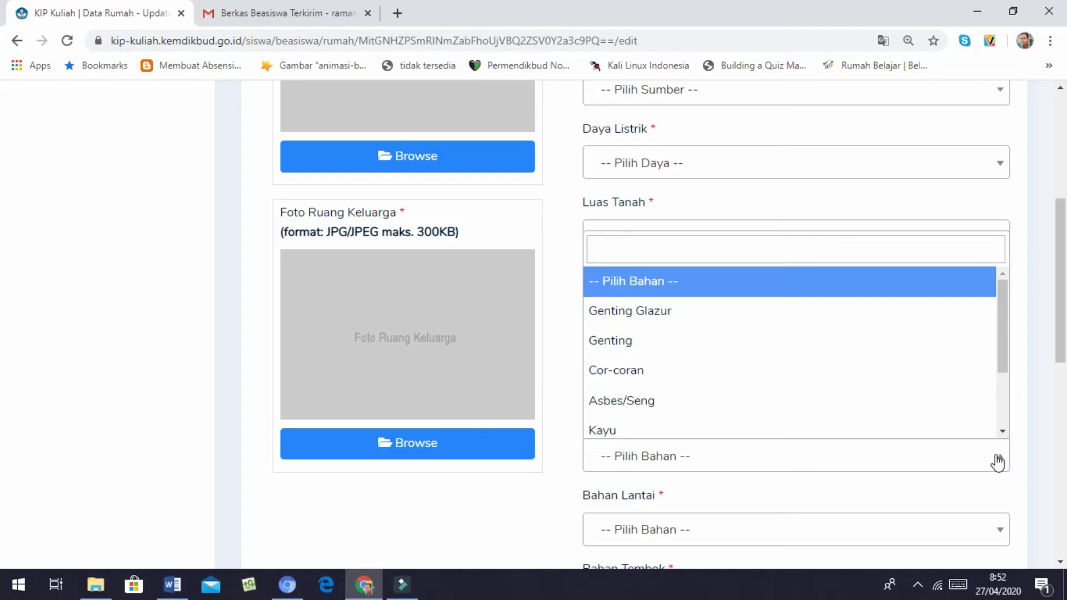
{"action": "left_click", "coordinate": [997, 461]}
{"action": "scroll", "coordinate": [973, 481], "scroll_direction": "down", "scroll_amount": 1}
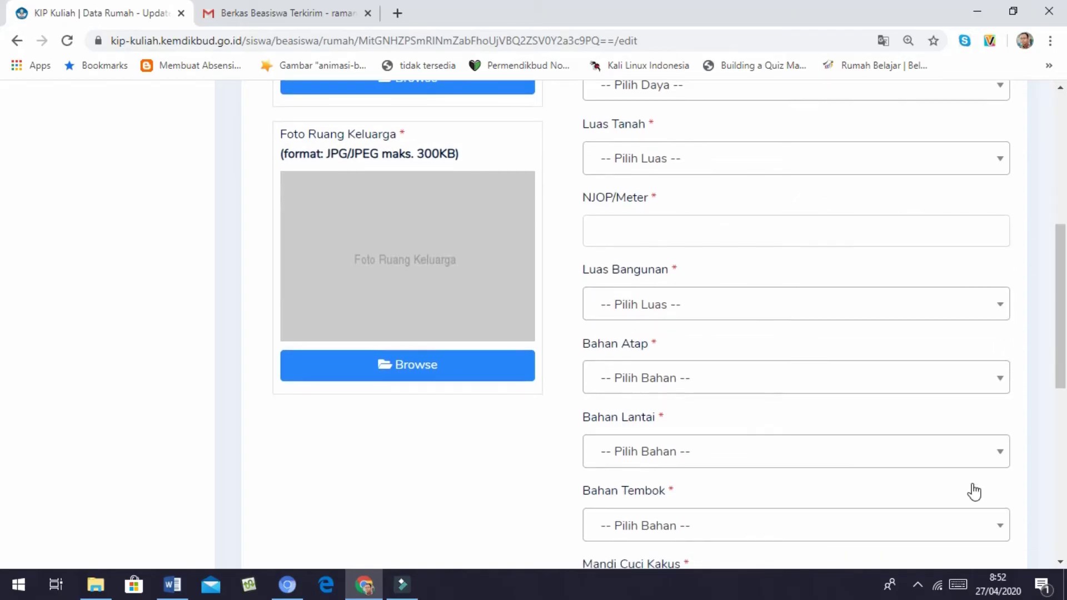
{"action": "left_click", "coordinate": [998, 455]}
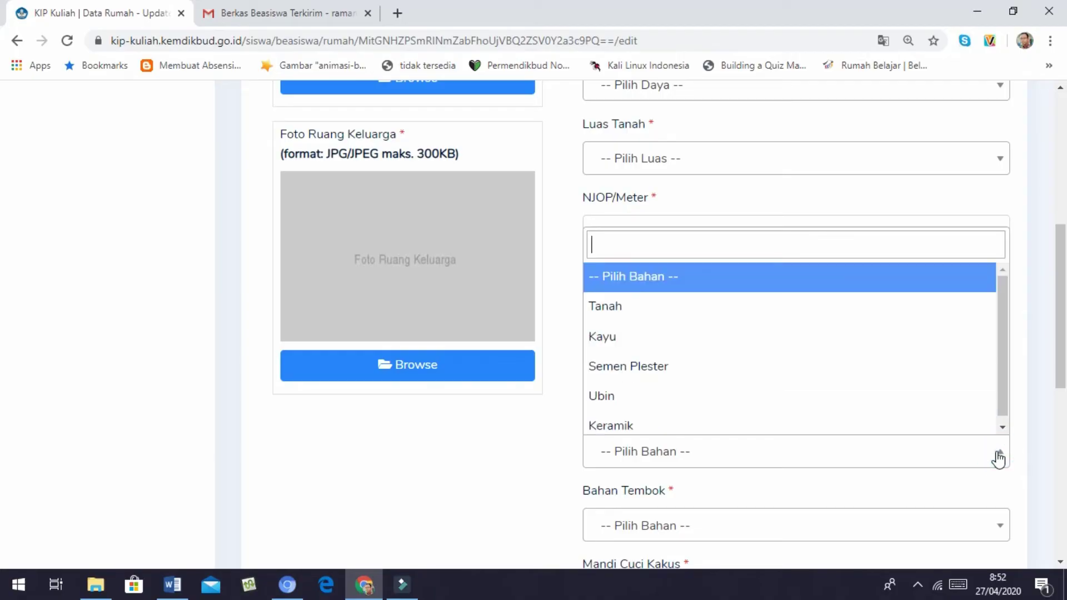
{"action": "left_click", "coordinate": [998, 459]}
- Review the Mandi Cuci Kakus, Sumber Air Utama, Jarak dari pusat kota and Jumlah Orang Tinggal fields of the house data form
{"action": "scroll", "coordinate": [904, 421], "scroll_direction": "down", "scroll_amount": 2}
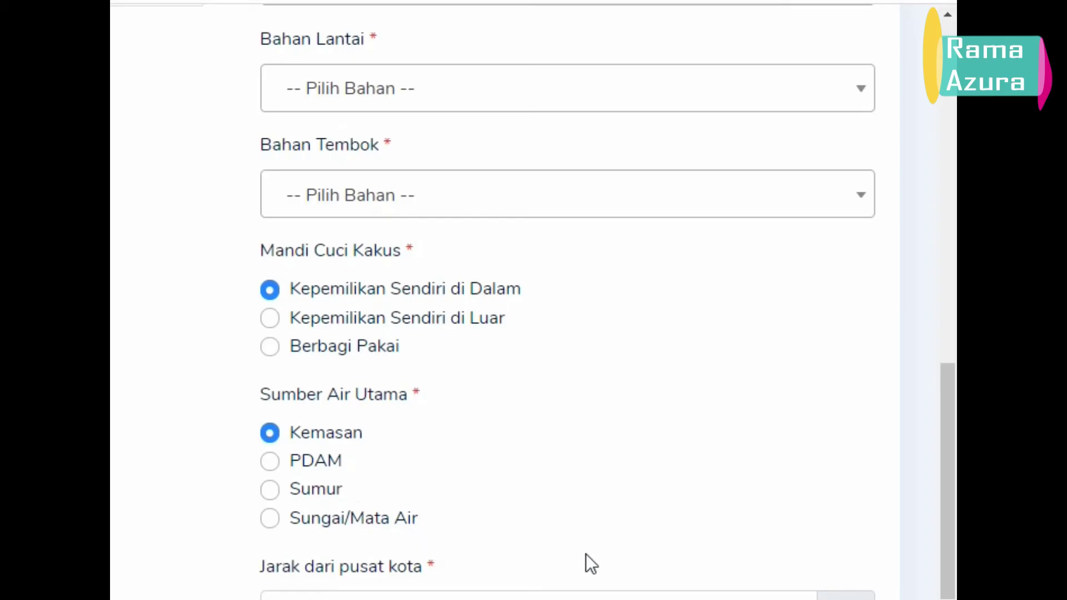
{"action": "scroll", "coordinate": [607, 554], "scroll_direction": "down", "scroll_amount": 4}
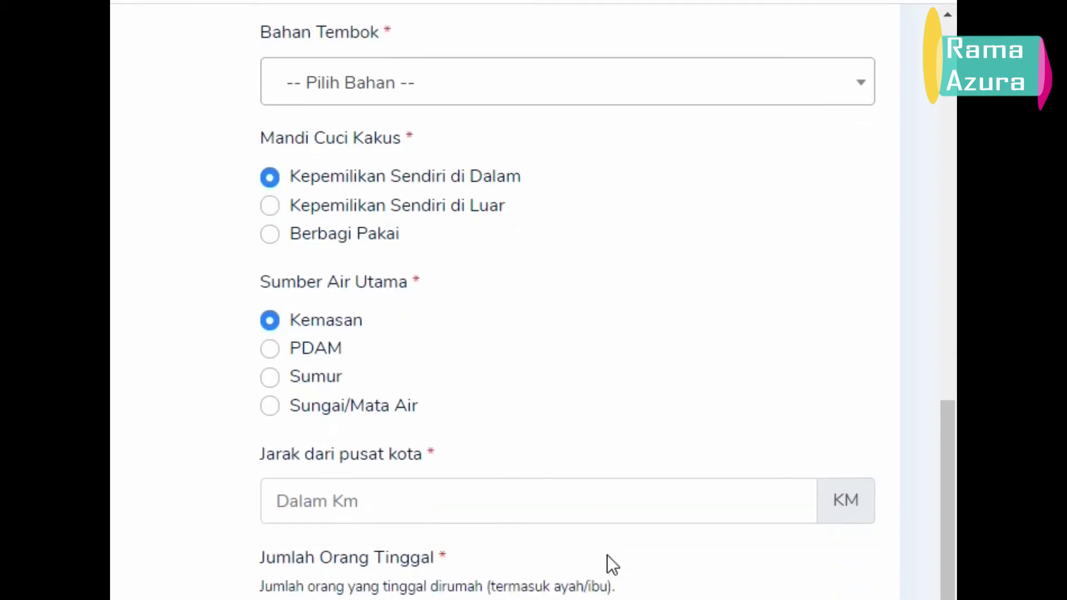
{"action": "left_click", "coordinate": [504, 400]}
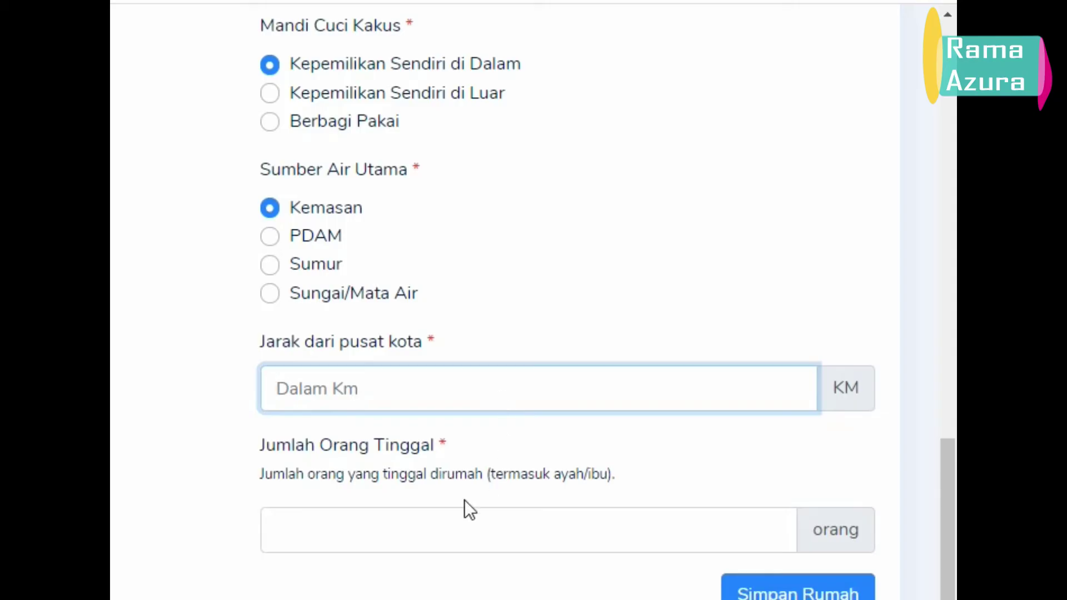
{"action": "left_click", "coordinate": [426, 514]}
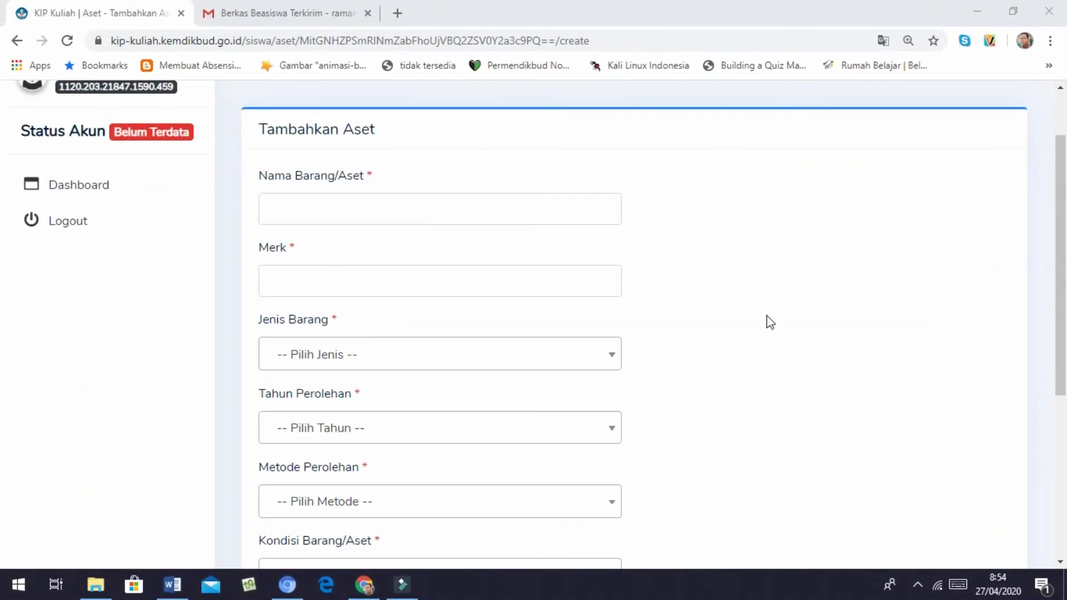
- Enter Sepeda motor as the Nama Barang/Aset and Honda as the Merk in the Tambahkan Aset form
{"action": "left_click", "coordinate": [475, 204]}
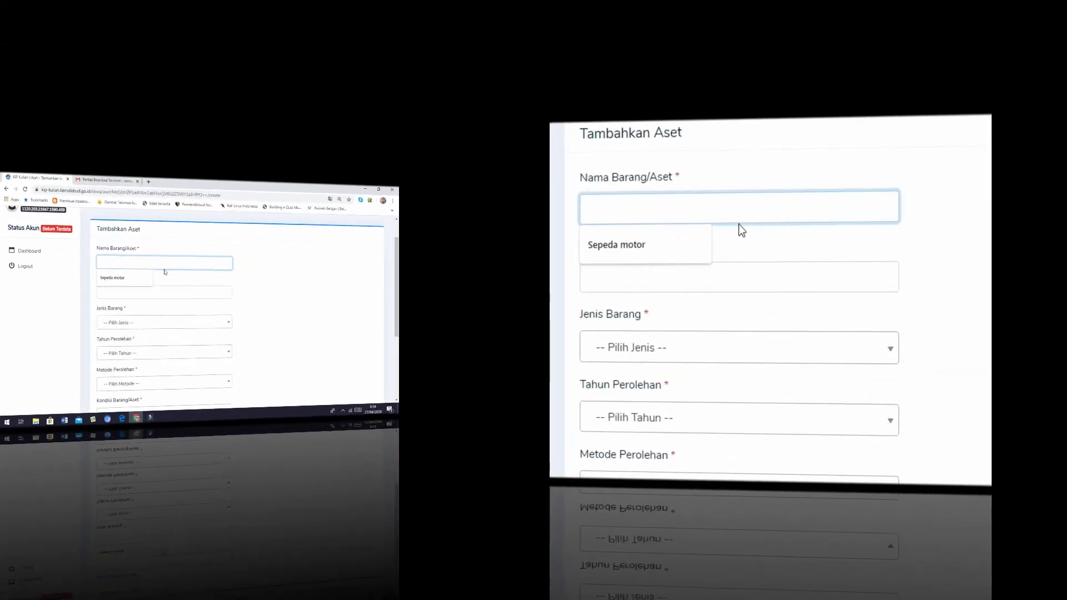
{"action": "left_click", "coordinate": [692, 247]}
{"action": "left_click", "coordinate": [666, 277]}
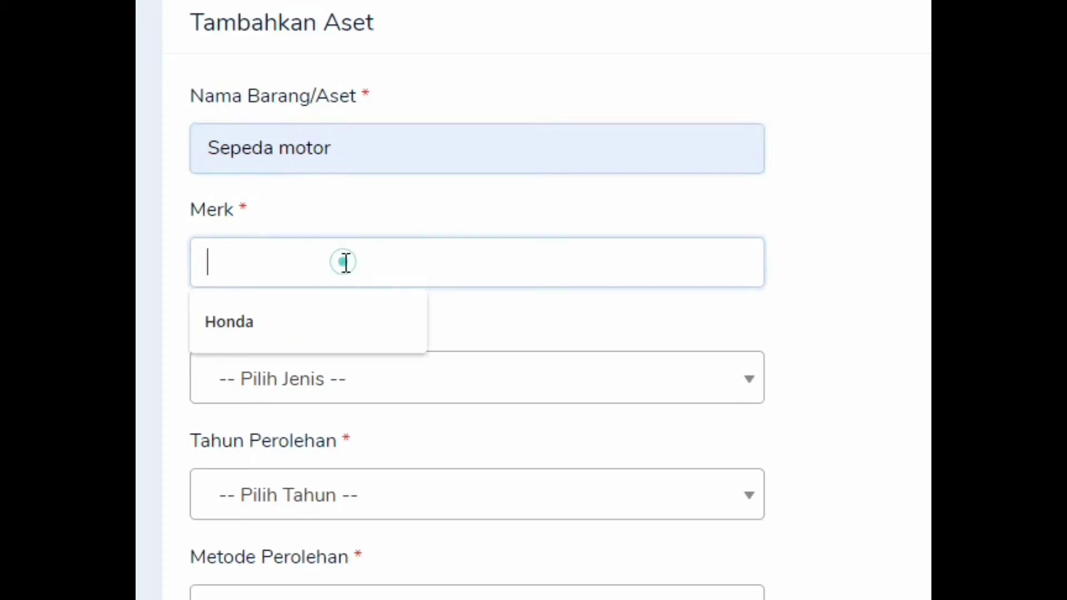
{"action": "left_click", "coordinate": [291, 312]}
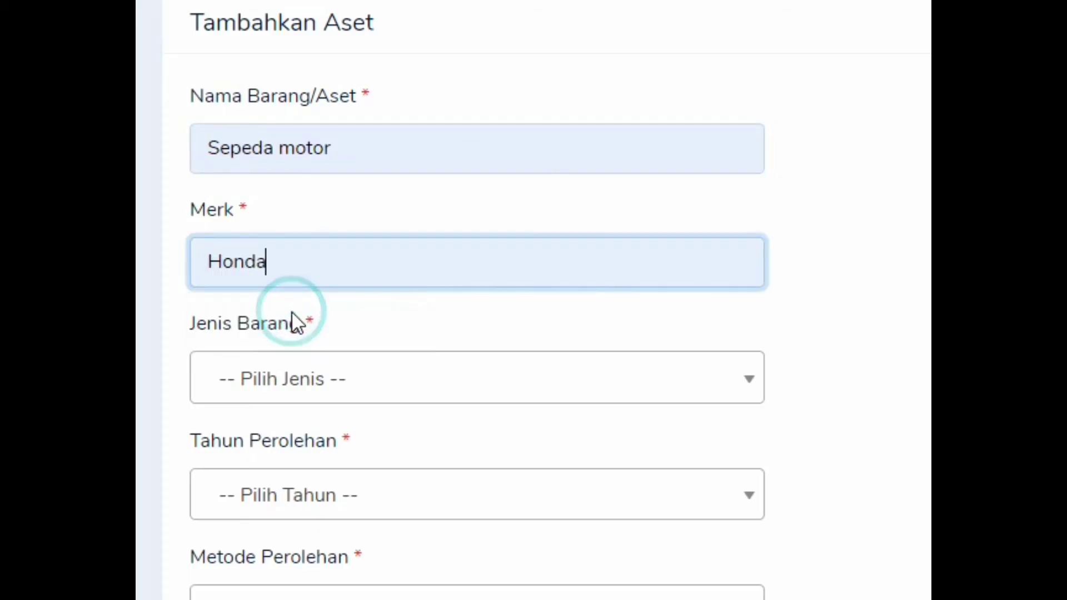
- Set the asset's Jenis Barang to Transportasi and its Tahun Perolehan to 2010
{"action": "left_click", "coordinate": [756, 395]}
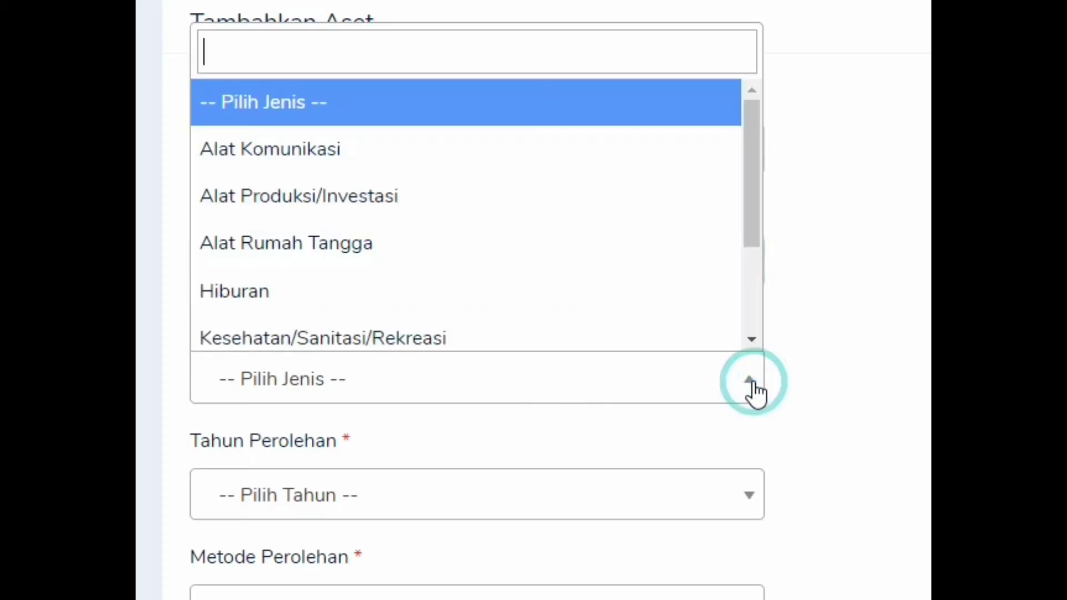
{"action": "scroll", "coordinate": [662, 318], "scroll_direction": "down", "scroll_amount": 3}
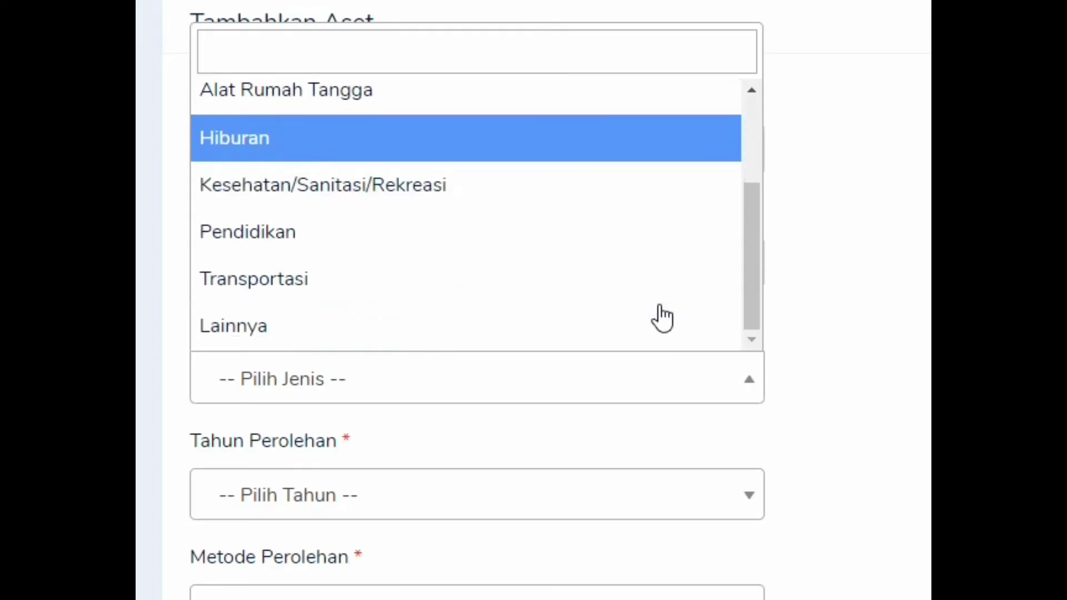
{"action": "left_click", "coordinate": [469, 298]}
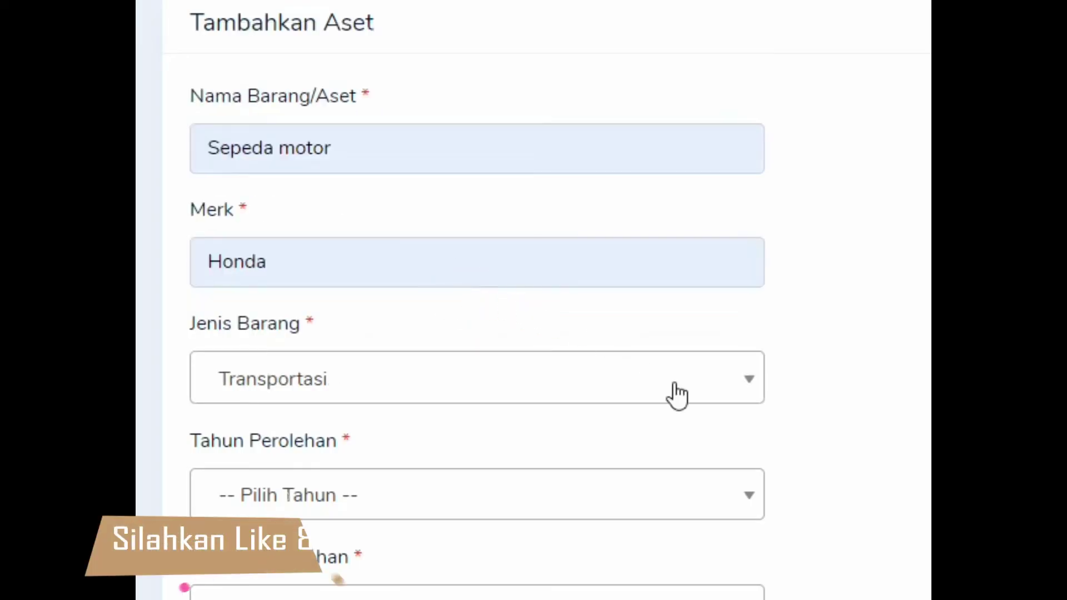
{"action": "left_click", "coordinate": [747, 496]}
{"action": "scroll", "coordinate": [644, 441], "scroll_direction": "down", "scroll_amount": 4}
{"action": "scroll", "coordinate": [643, 443], "scroll_direction": "down", "scroll_amount": 2}
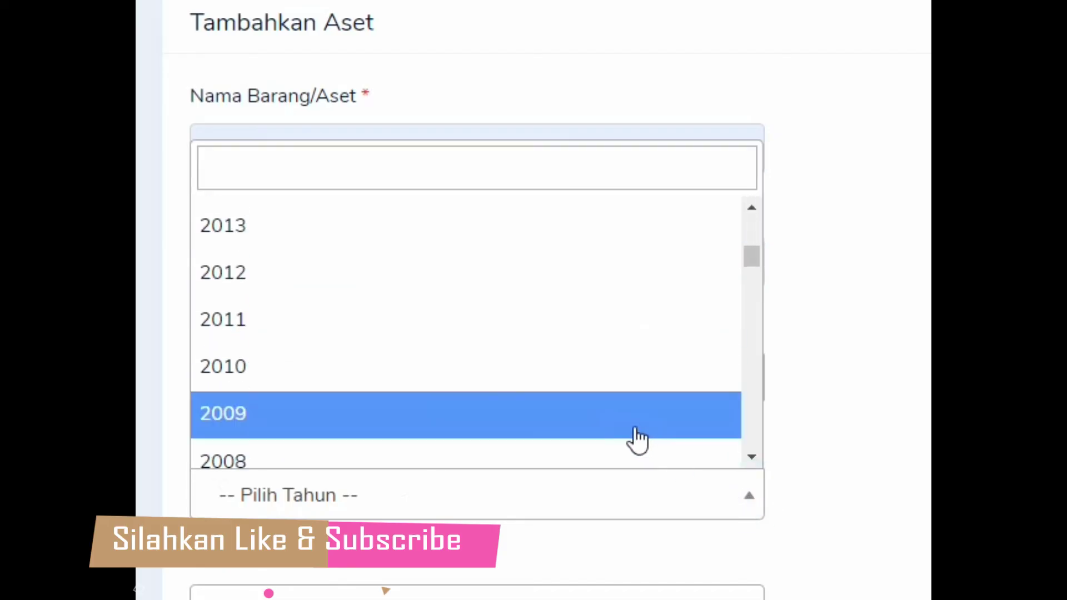
{"action": "left_click", "coordinate": [571, 368]}
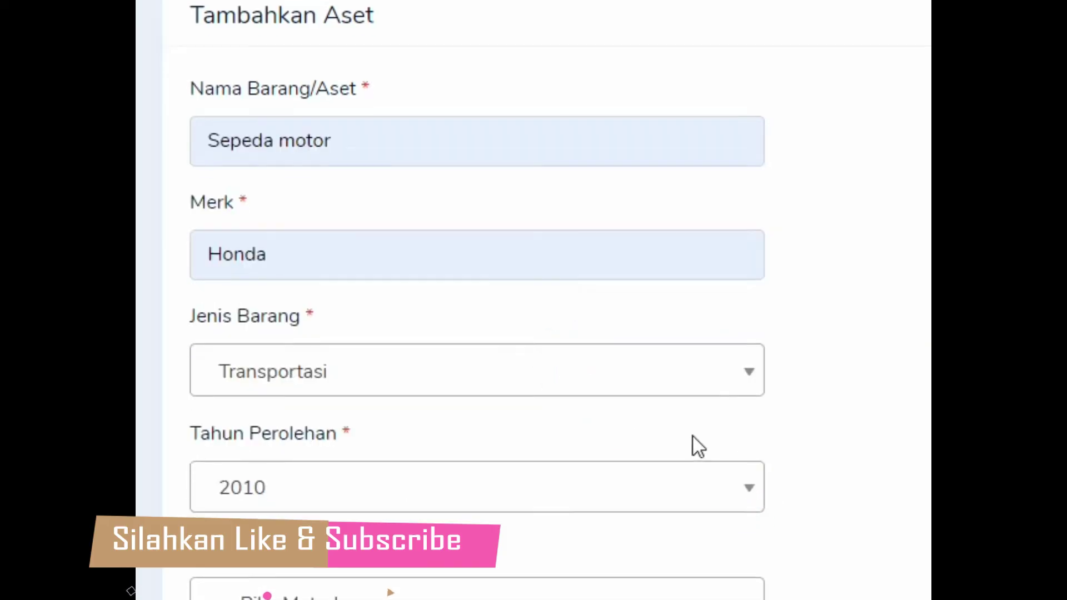
- Set the asset's Metode Perolehan to Membeli Tunai and its Kondisi Barang/Aset to Berfungsi
{"action": "scroll", "coordinate": [693, 445], "scroll_direction": "down", "scroll_amount": 2}
{"action": "left_click", "coordinate": [756, 486]}
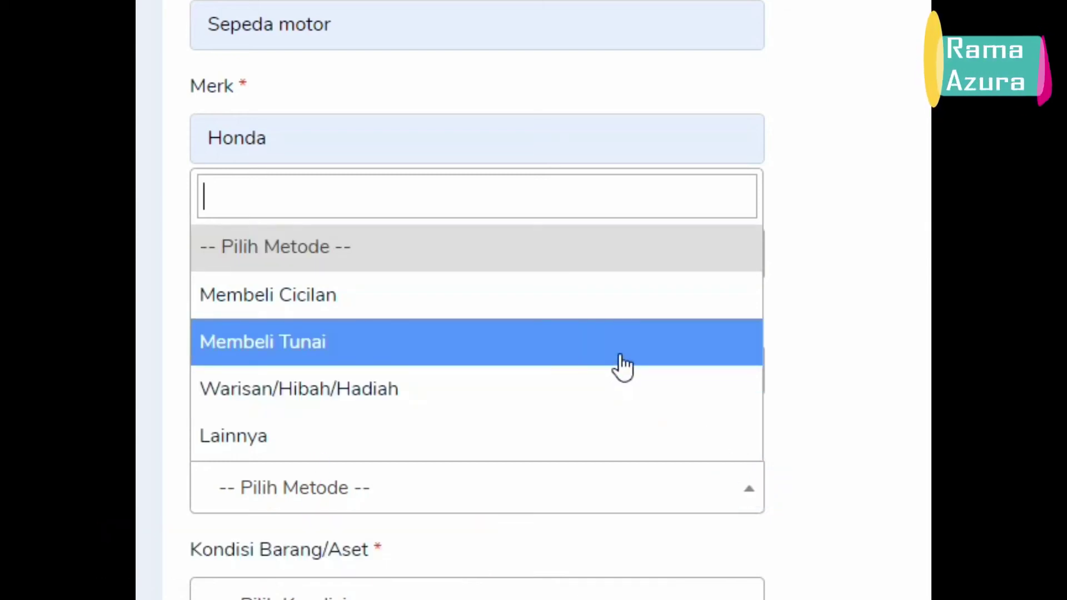
{"action": "left_click", "coordinate": [619, 361]}
{"action": "scroll", "coordinate": [703, 408], "scroll_direction": "down", "scroll_amount": 2}
{"action": "scroll", "coordinate": [705, 417], "scroll_direction": "down", "scroll_amount": 3}
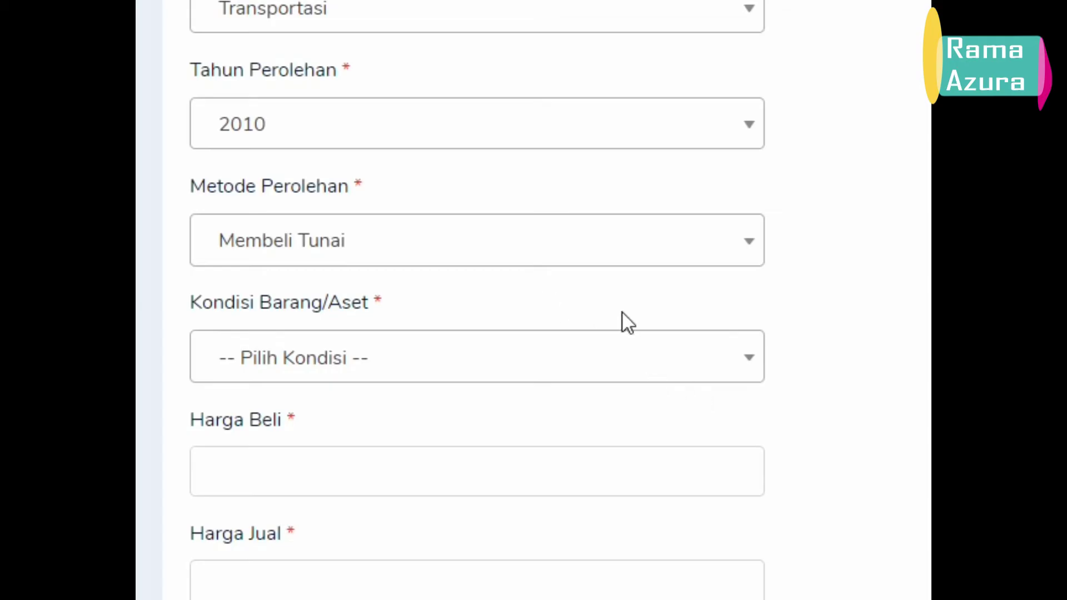
{"action": "left_click", "coordinate": [747, 360]}
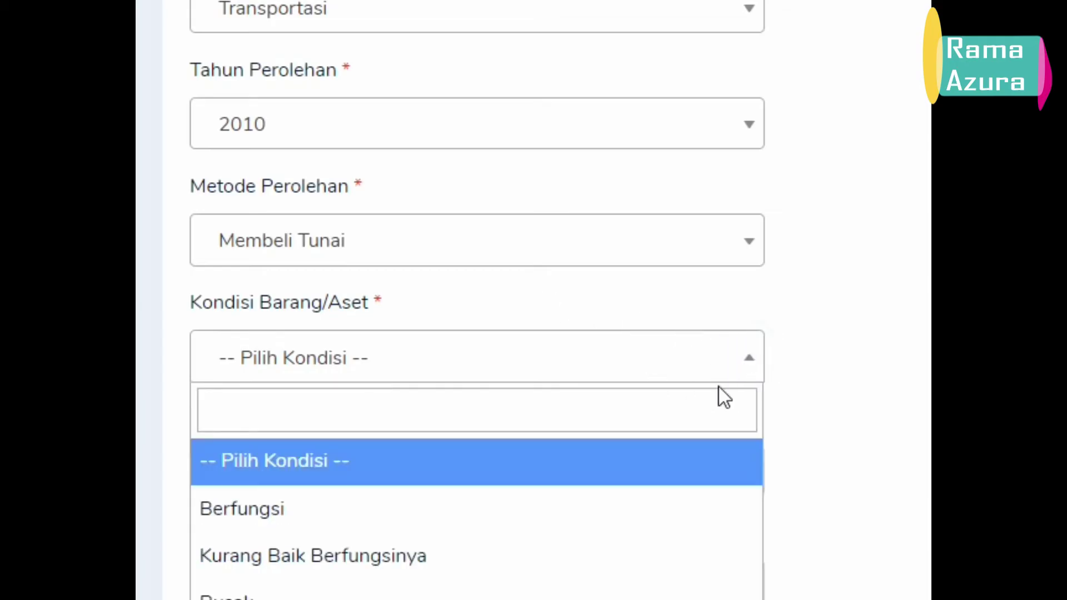
{"action": "left_click", "coordinate": [695, 514]}
- Enter Rp. 10.000.000 as the asset's Harga Beli
{"action": "scroll", "coordinate": [679, 455], "scroll_direction": "down", "scroll_amount": 2}
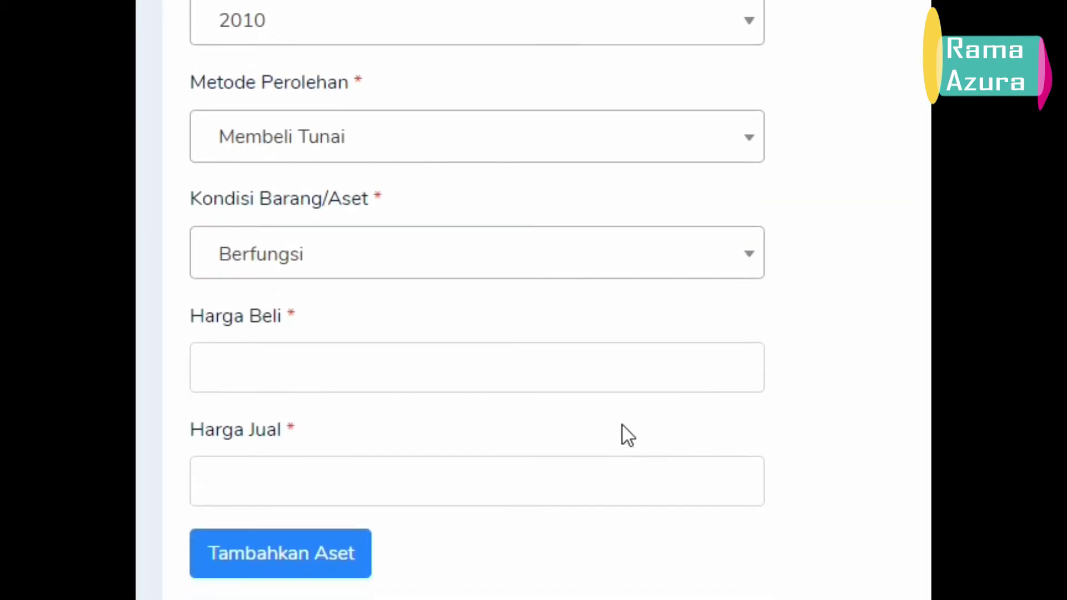
{"action": "left_click", "coordinate": [528, 372]}
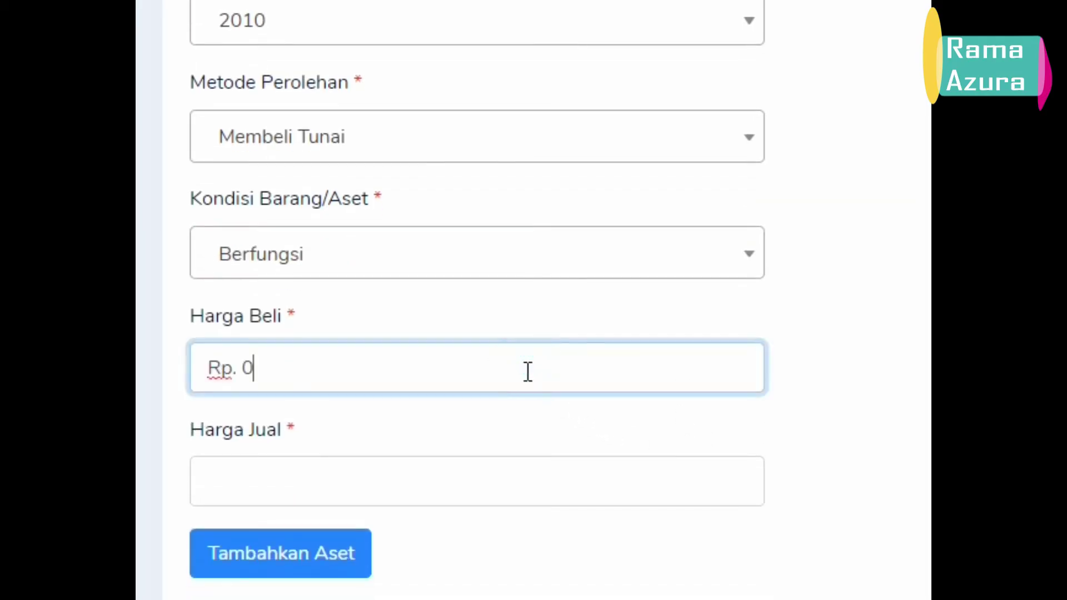
{"action": "type", "text": "1"}
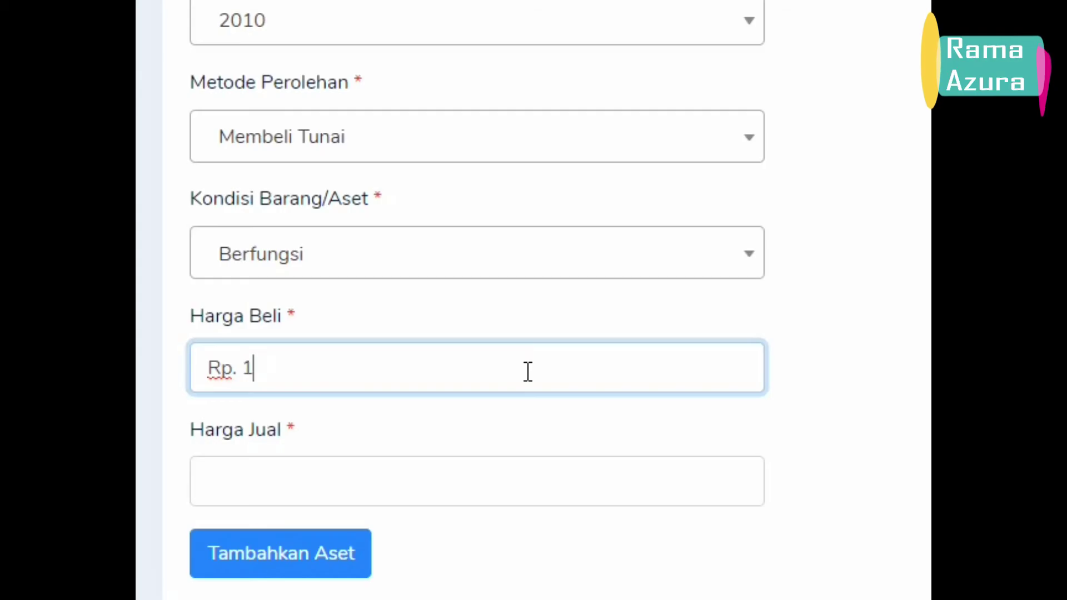
{"action": "type", "text": "00.000"}
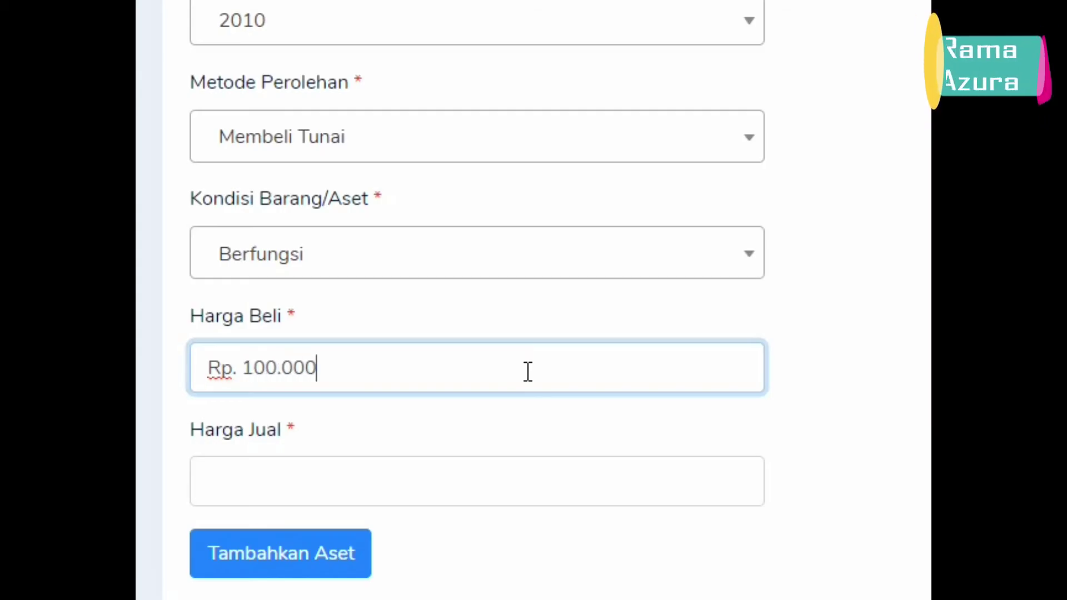
{"action": "key", "text": "BackSpace"}
{"action": "key", "text": "BackSpace"}
{"action": "key", "text": "BackSpace"}
{"action": "key", "text": "BackSpace"}
{"action": "key", "text": "BackSpace"}
{"action": "type", "text": ".000.000"}
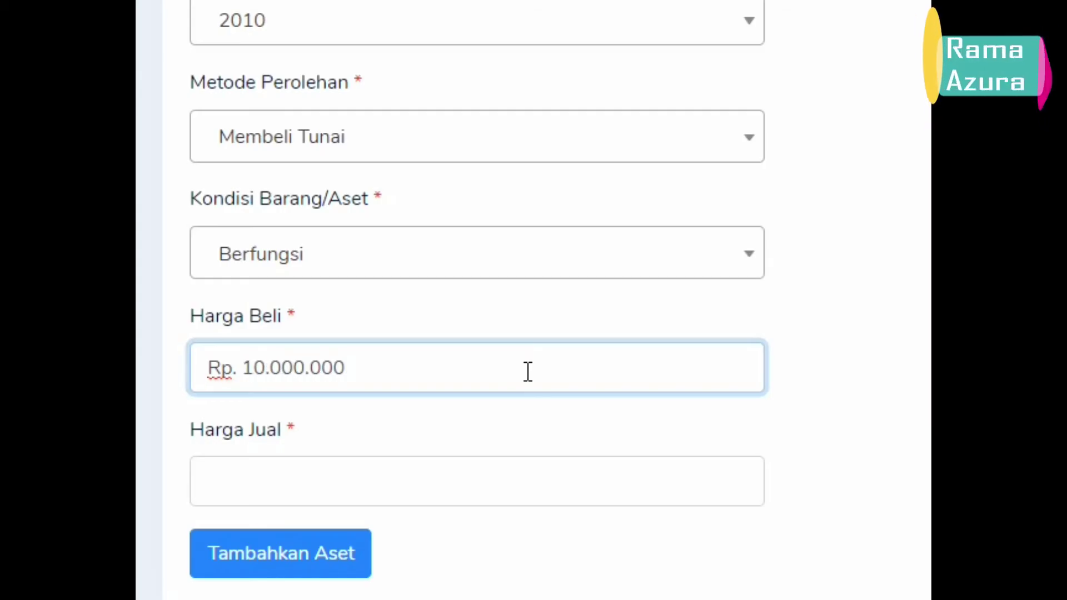
- Enter Rp. 5.000.000 as the Harga Jual and add the motorcycle to the asset data
{"action": "left_click", "coordinate": [489, 473]}
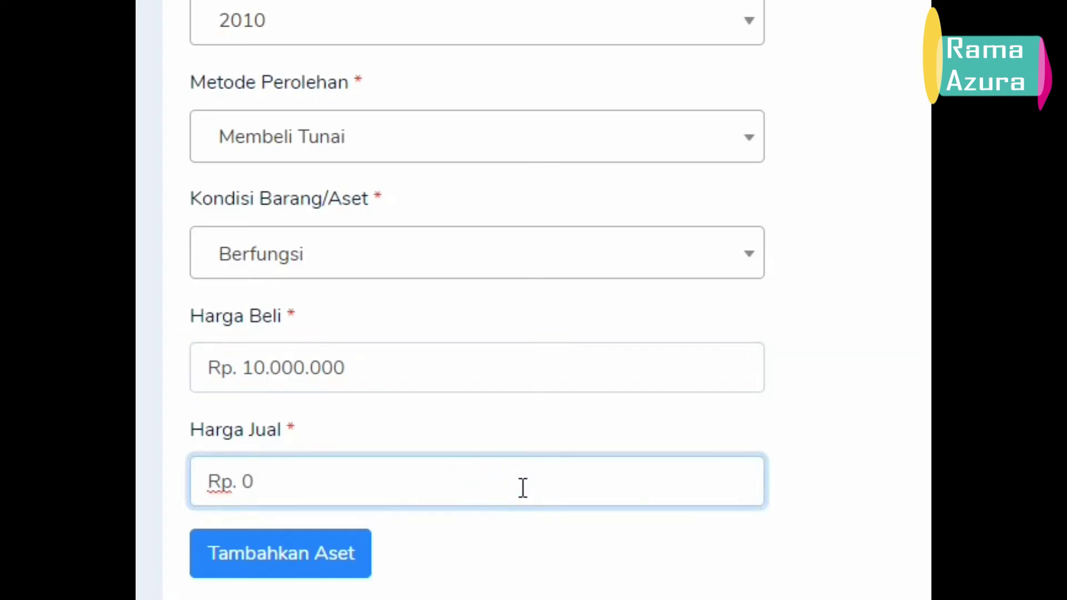
{"action": "type", "text": "5.000.000"}
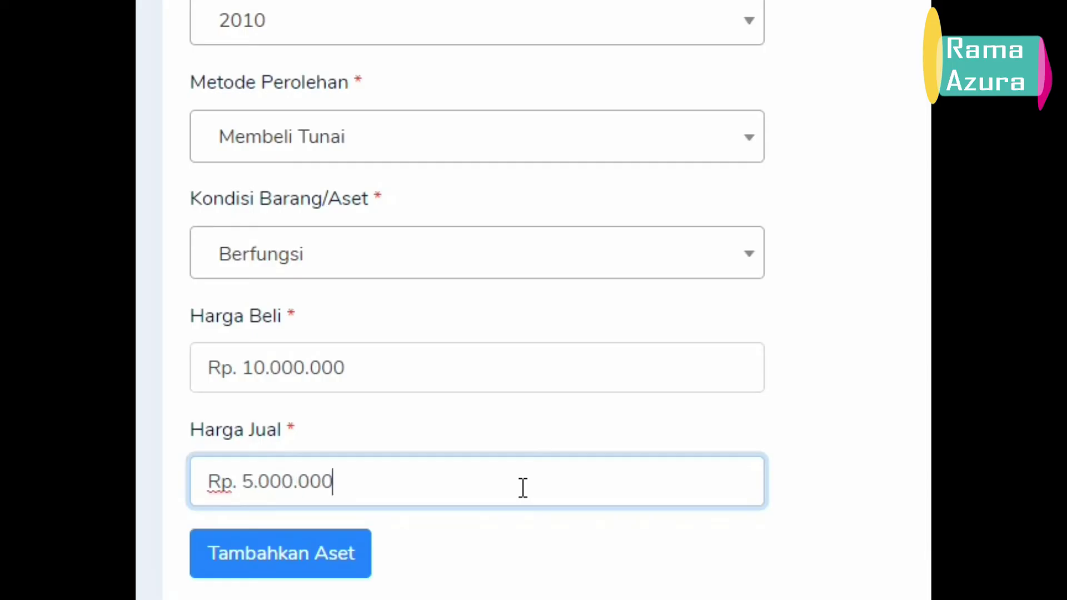
{"action": "left_click", "coordinate": [336, 555]}
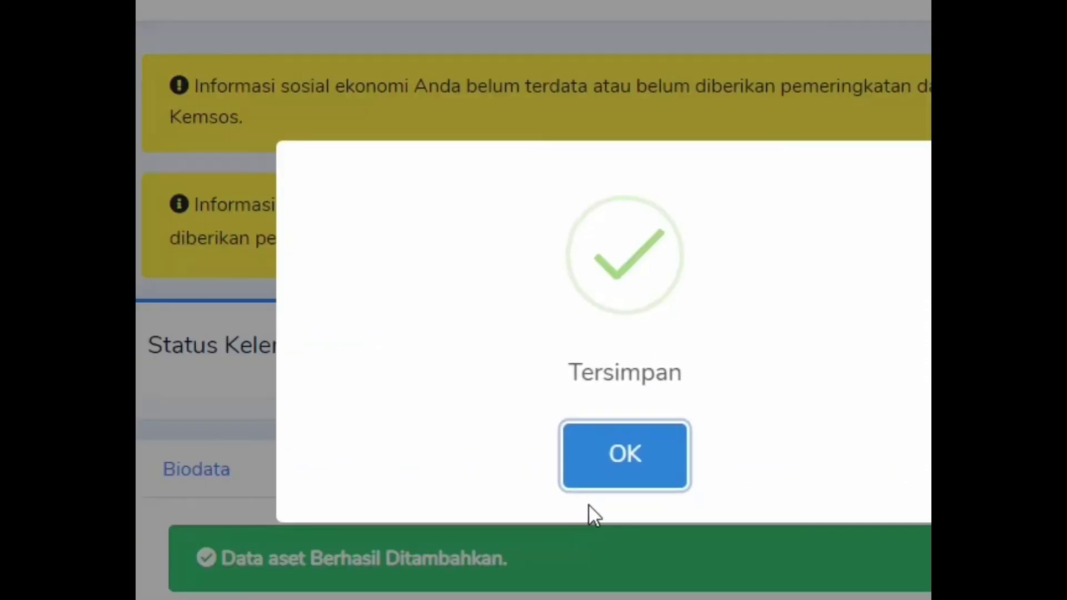
{"action": "left_click", "coordinate": [645, 479]}
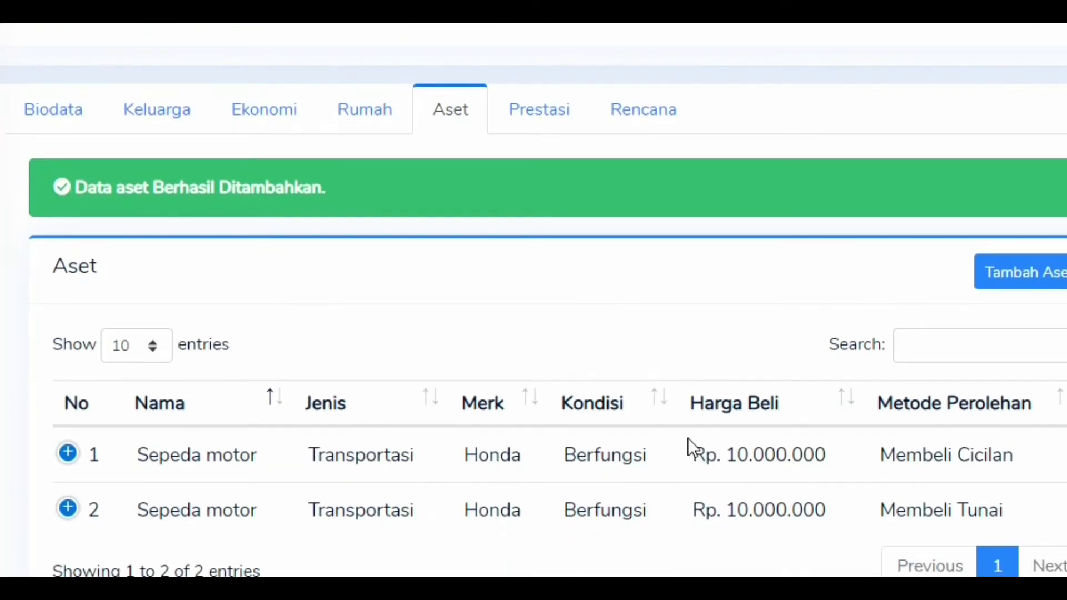
- Open the Tambahkan Prestasi form and examine its Nama Kegiatan, Jenis Kegiatan, Tingkat, Tahun Perolahan and Pencapaian fields
{"action": "left_click", "coordinate": [1005, 281]}
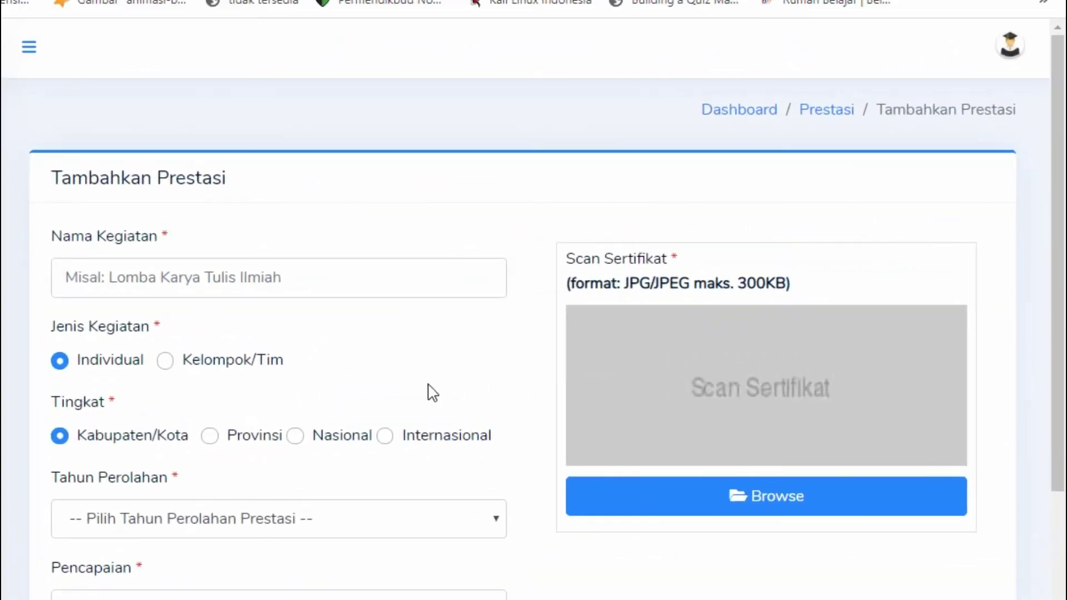
{"action": "left_click", "coordinate": [335, 278]}
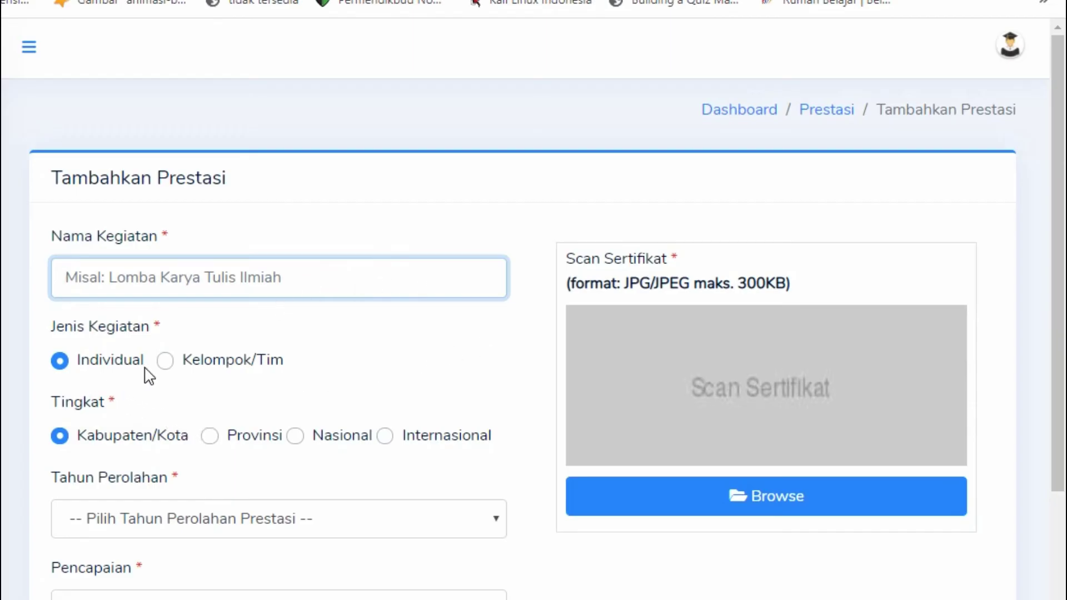
{"action": "scroll", "coordinate": [199, 377], "scroll_direction": "down", "scroll_amount": 2}
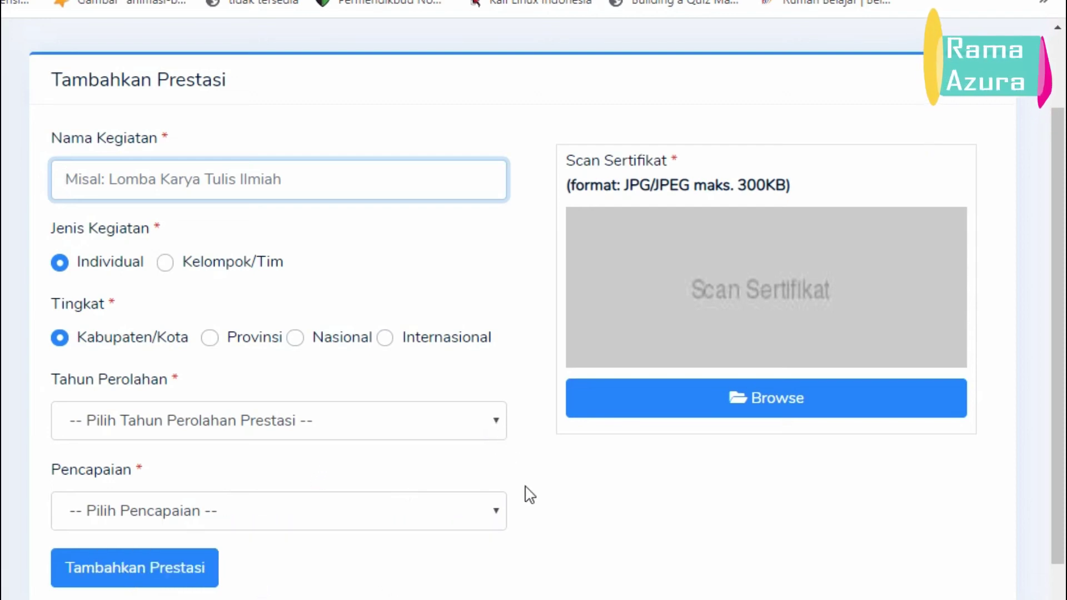
{"action": "left_click", "coordinate": [494, 508]}
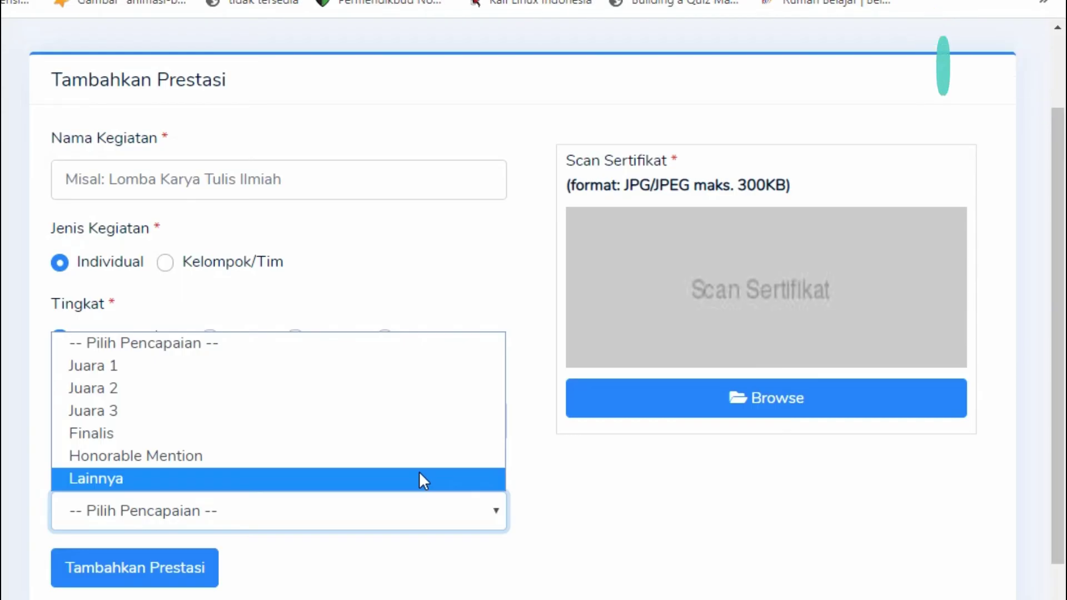
{"action": "left_click", "coordinate": [500, 507]}
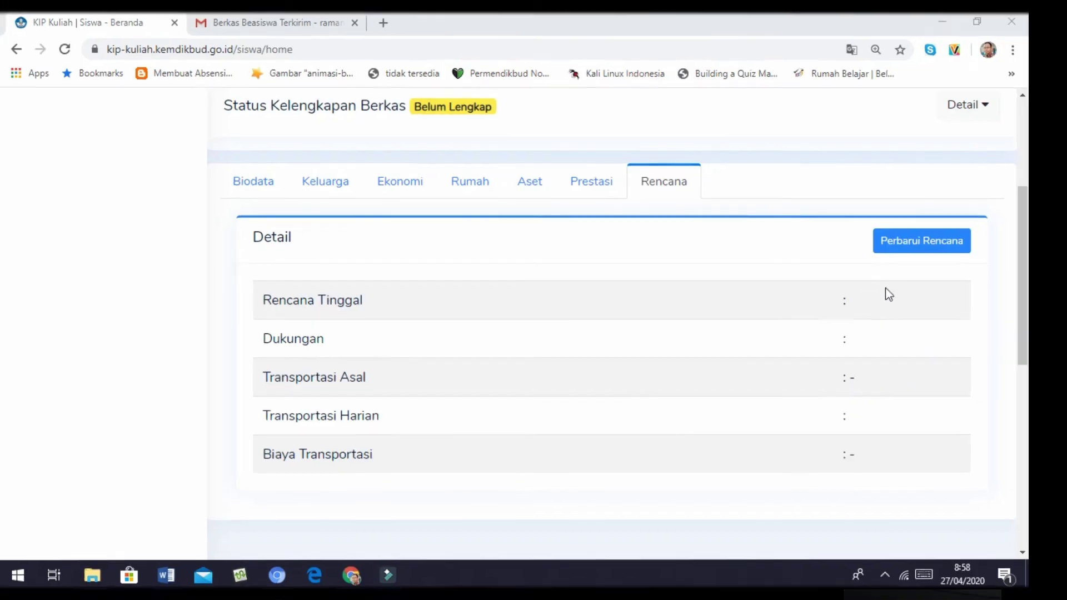
- Open the Update Rencana form and review the Rencana Tinggal, Dukungan Keluarga, Transportasi Asal, Transportasi Harian and Biaya Transportasi fields
{"action": "left_click", "coordinate": [418, 273]}
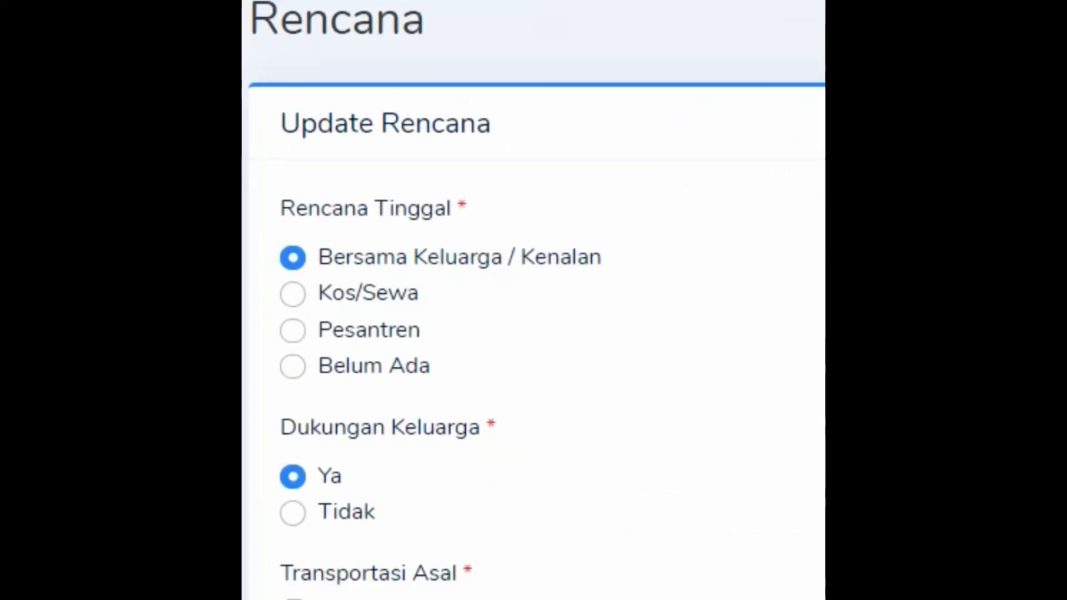
{"action": "scroll", "coordinate": [777, 272], "scroll_direction": "down", "scroll_amount": 2}
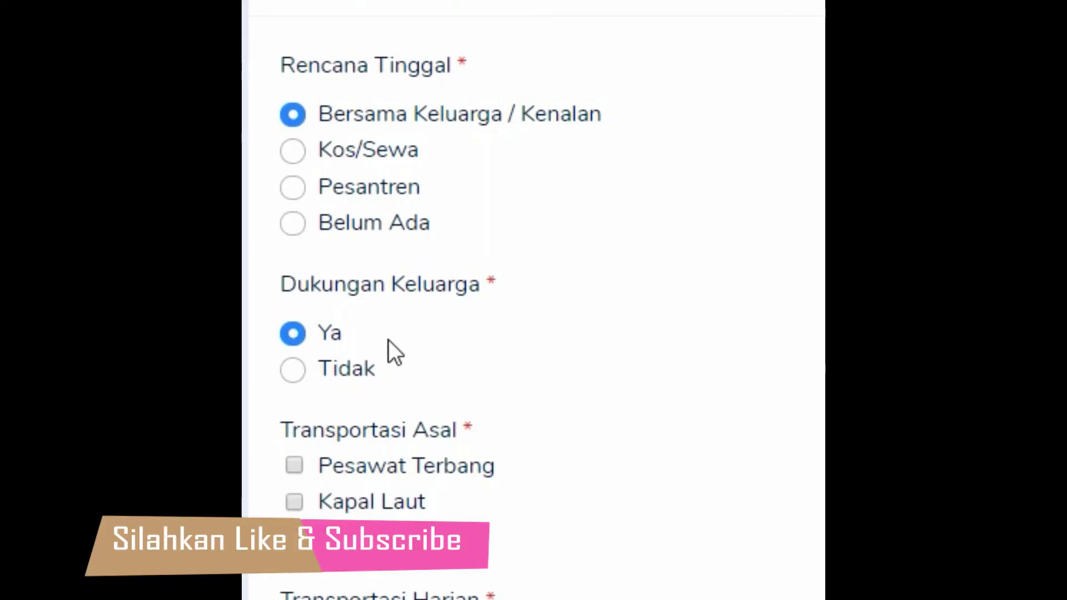
{"action": "scroll", "coordinate": [471, 399], "scroll_direction": "down", "scroll_amount": 5}
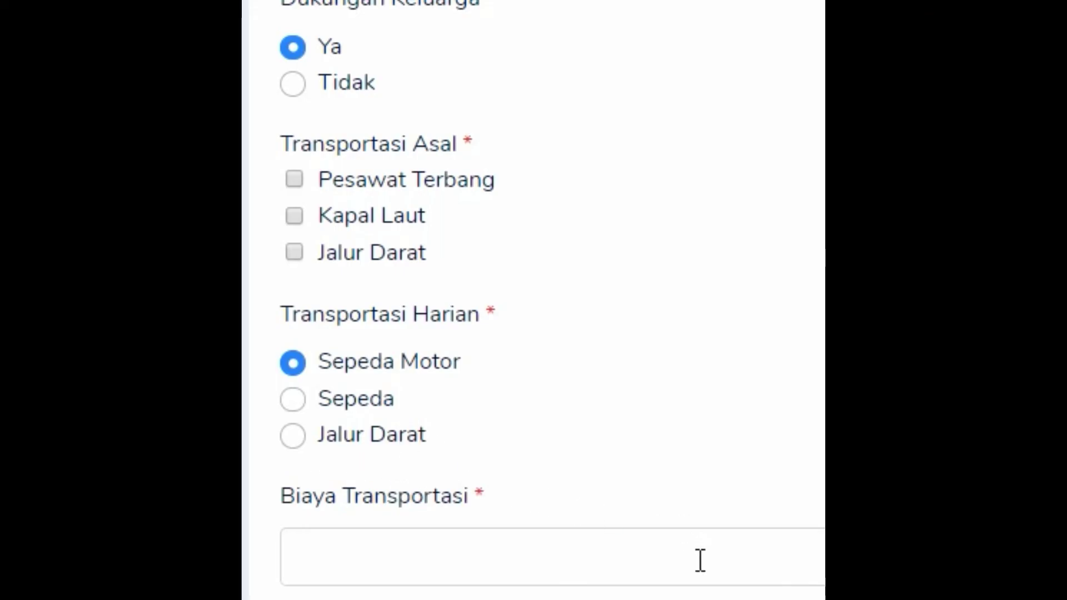
{"action": "left_click", "coordinate": [495, 552]}
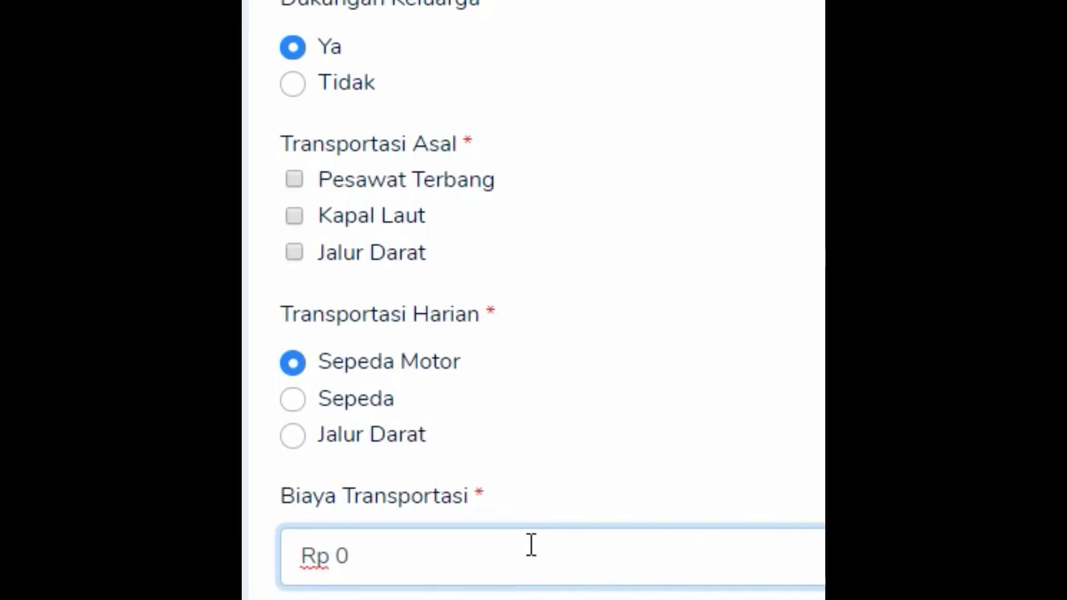